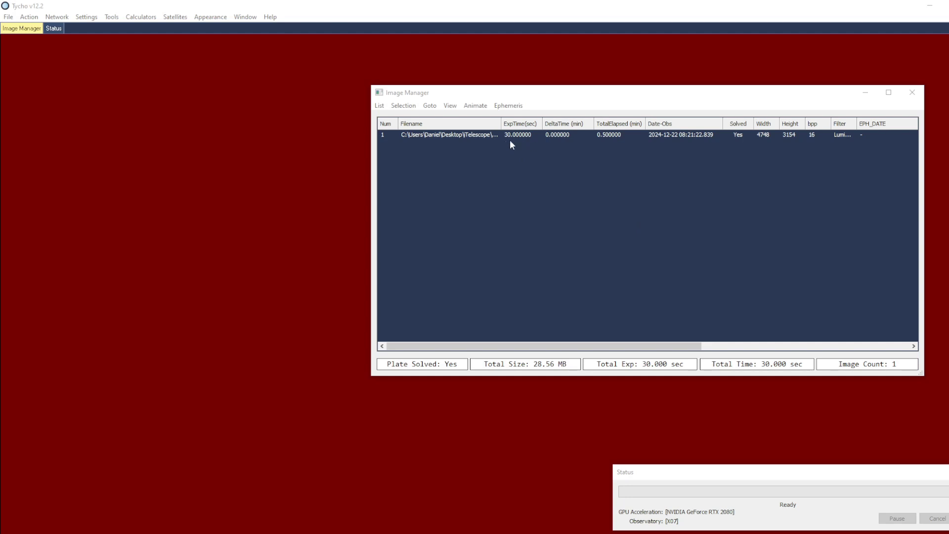
# - View the exposure in the Image Viewer, start Comet Photometry and apply the viewer image as star image
pyautogui.click(30, 17)
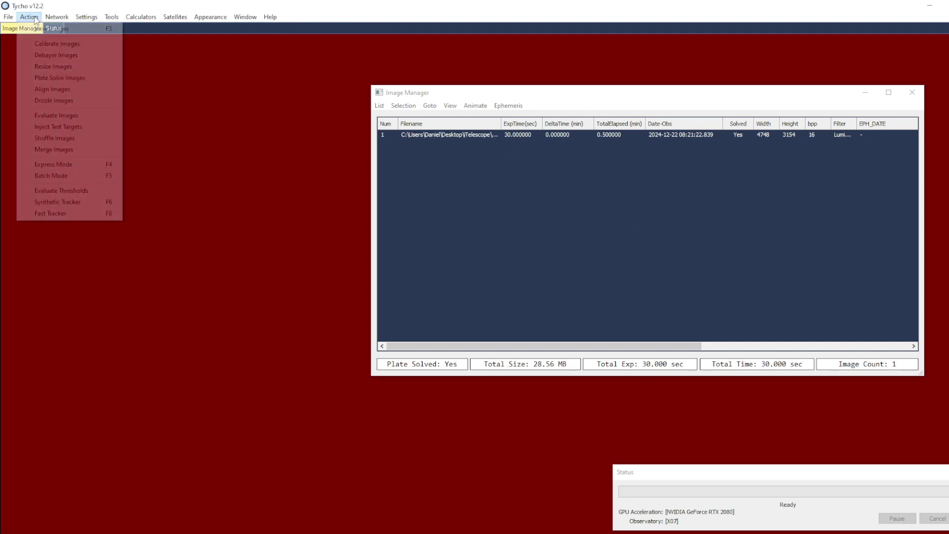
pyautogui.click(65, 29)
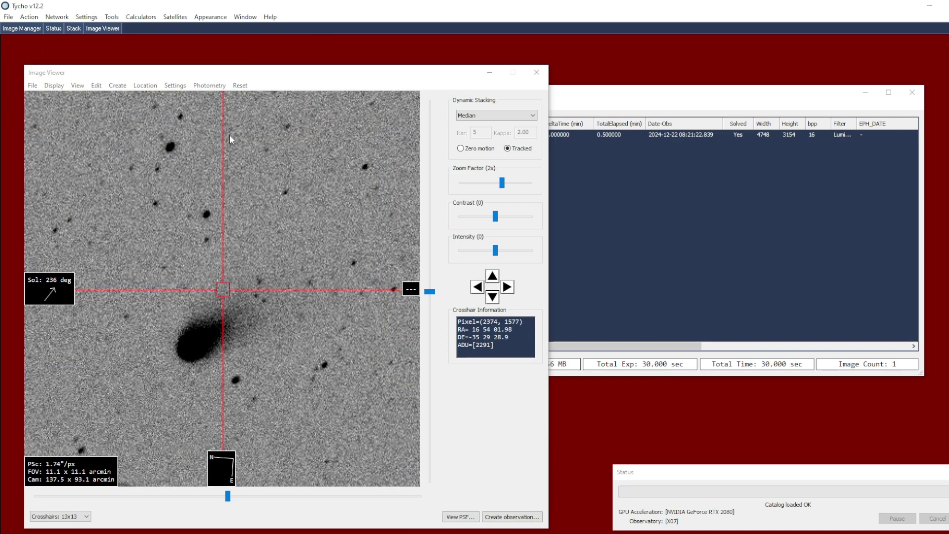
pyautogui.click(209, 85)
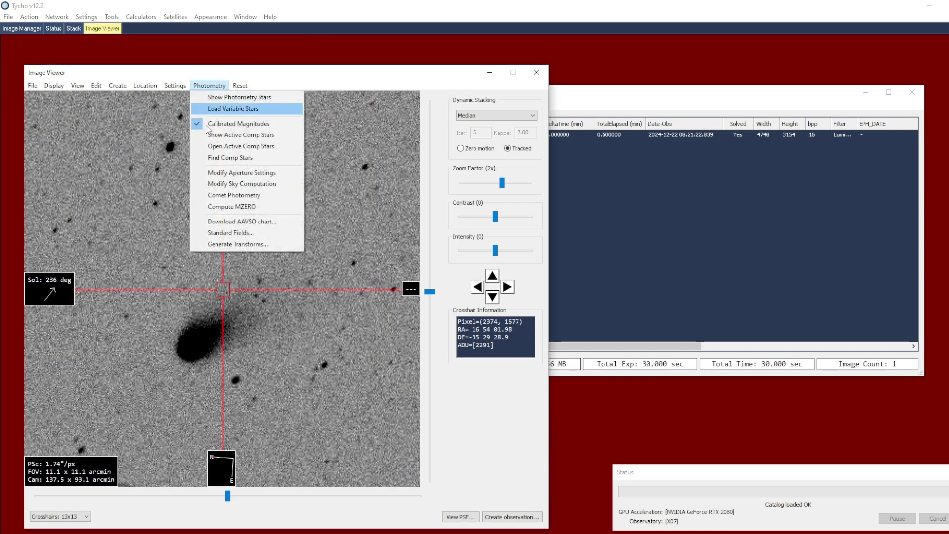
pyautogui.click(236, 197)
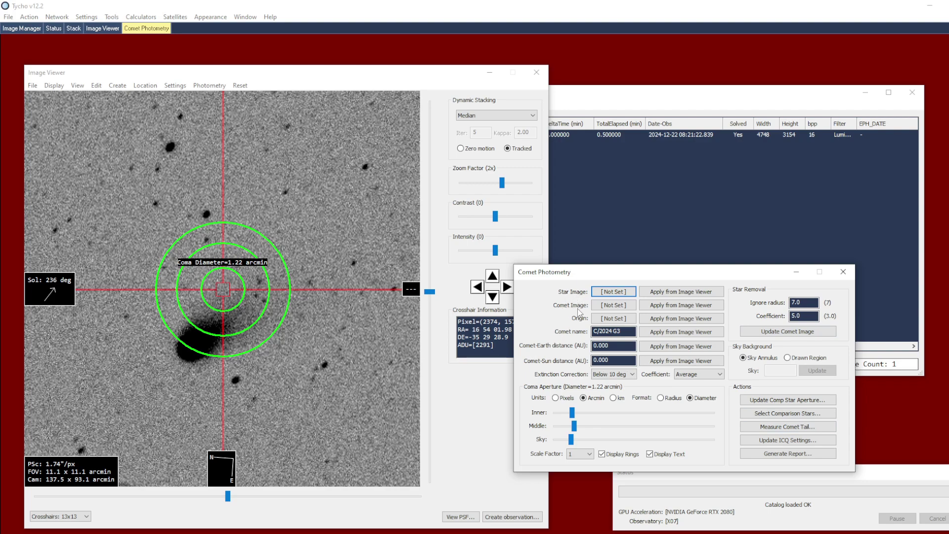
pyautogui.click(710, 293)
# - Apply the viewer image as comet image, centre the comet in the rings, and set the origin from the viewer
pyautogui.click(712, 306)
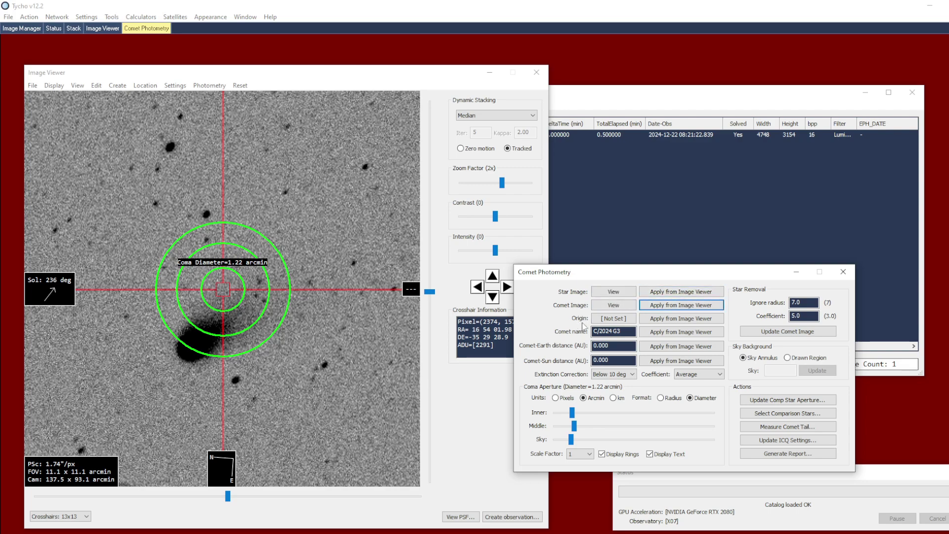
pyautogui.moveTo(230, 369); pyautogui.dragTo(266, 318)
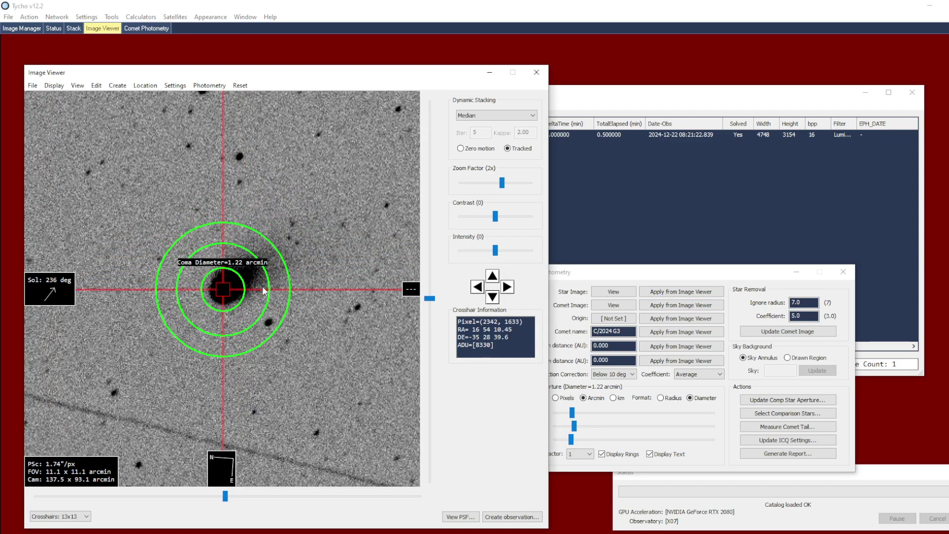
pyautogui.click(692, 320)
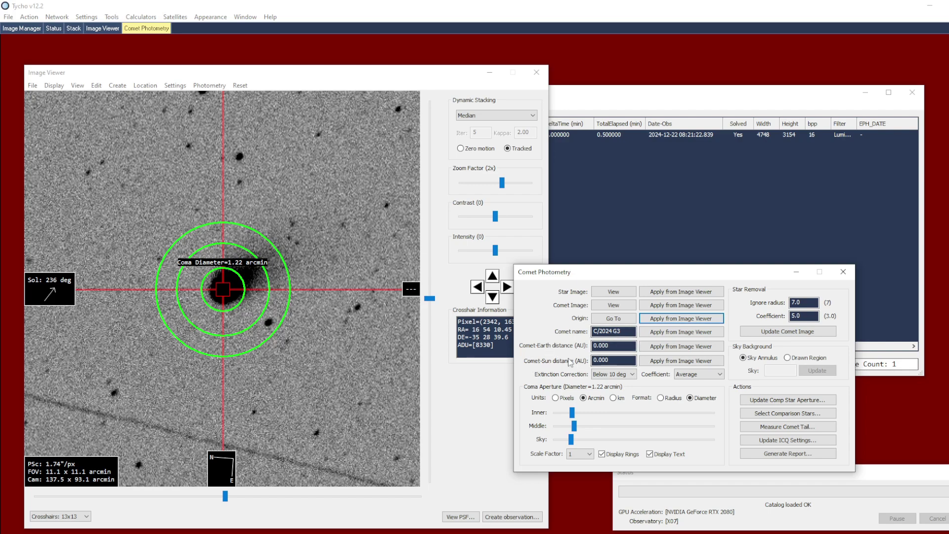
pyautogui.click(596, 220)
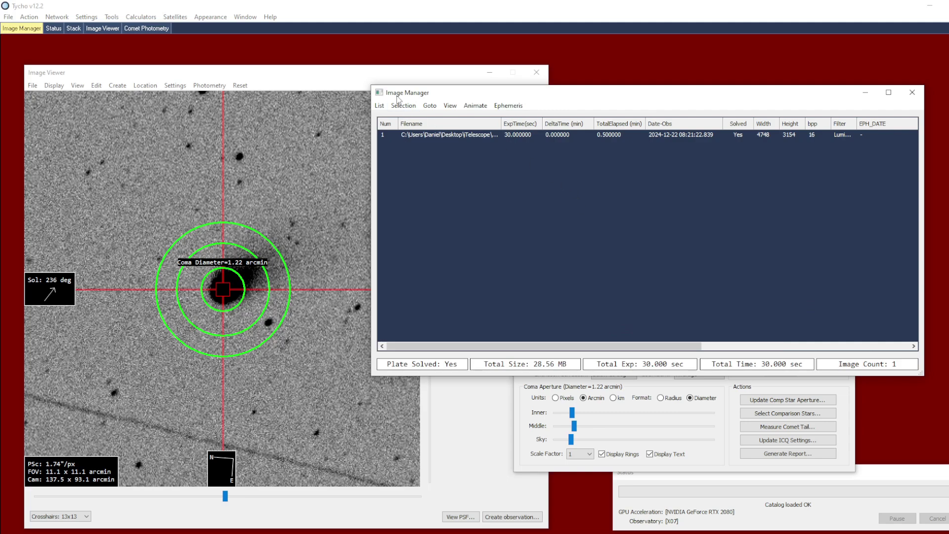
# - Fetch the JPL Horizons ephemeris by comet designation C/2024 G3
pyautogui.click(508, 106)
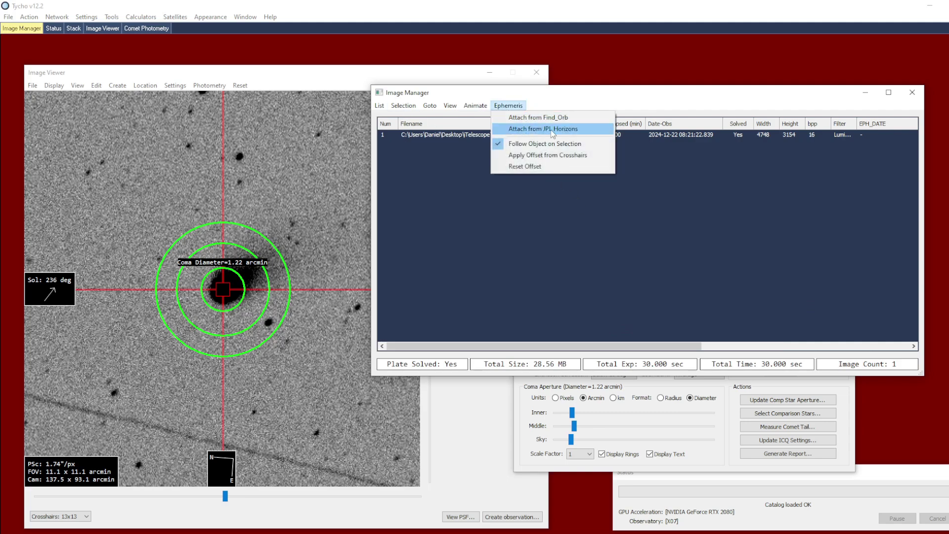
pyautogui.click(596, 129)
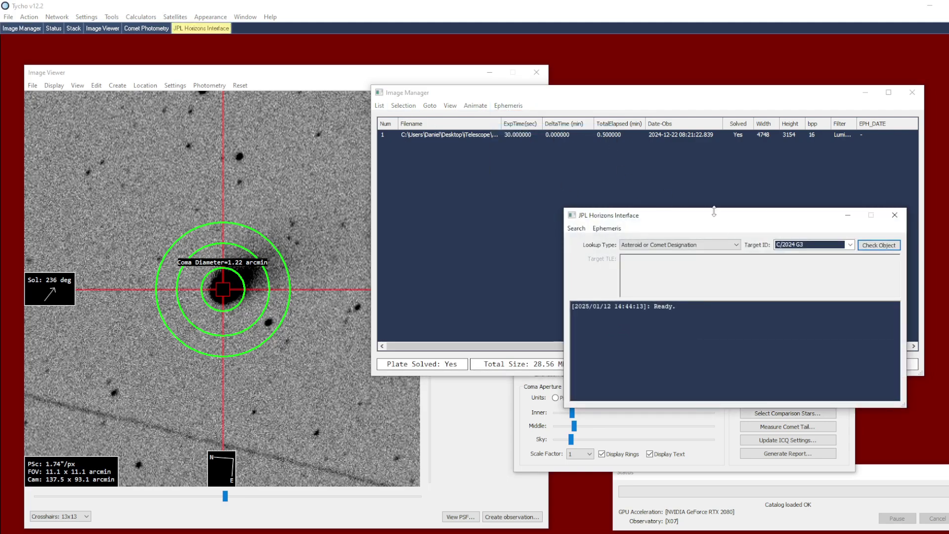
pyautogui.click(719, 245)
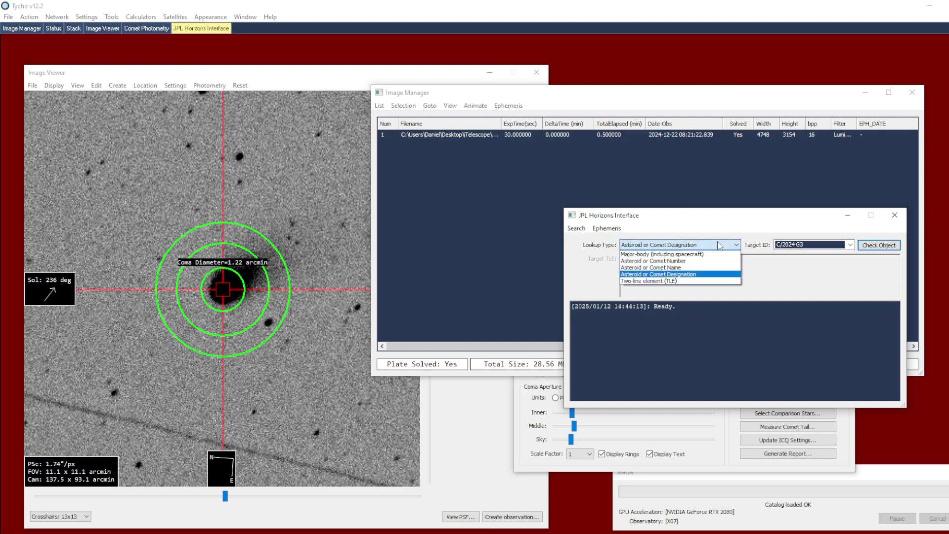
pyautogui.click(711, 273)
pyautogui.click(816, 244)
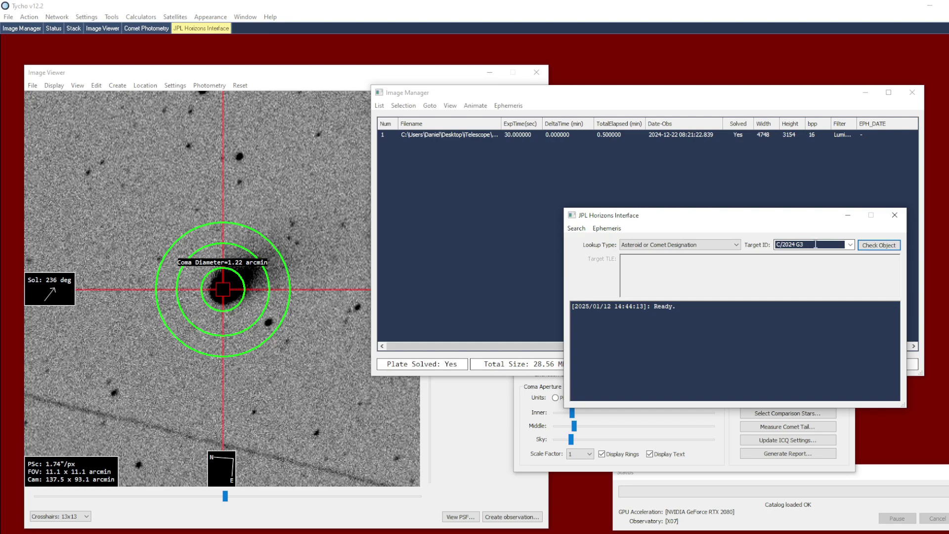
# - Attach the ephemeris to the dataset so comet-Earth reads 1.643 AU and comet-Sun 0.783 AU
pyautogui.click(611, 228)
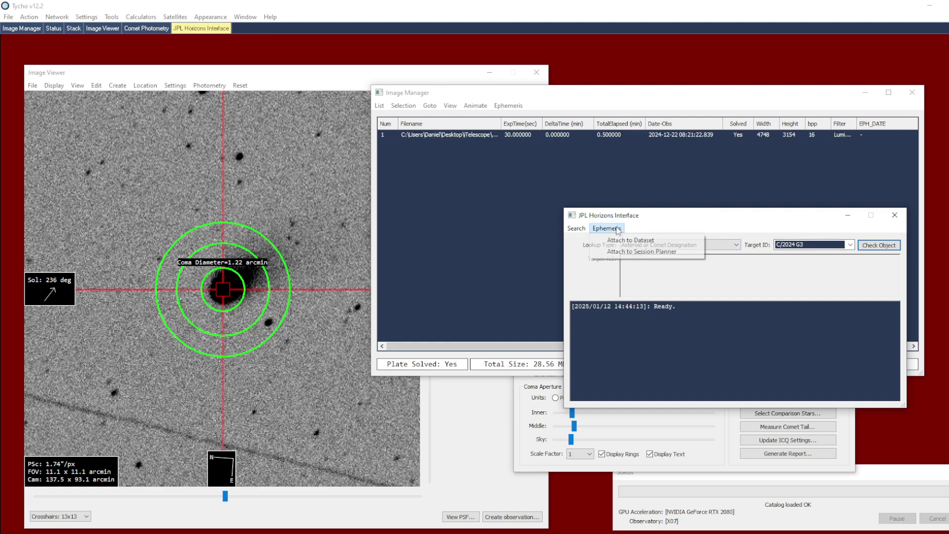
pyautogui.click(665, 241)
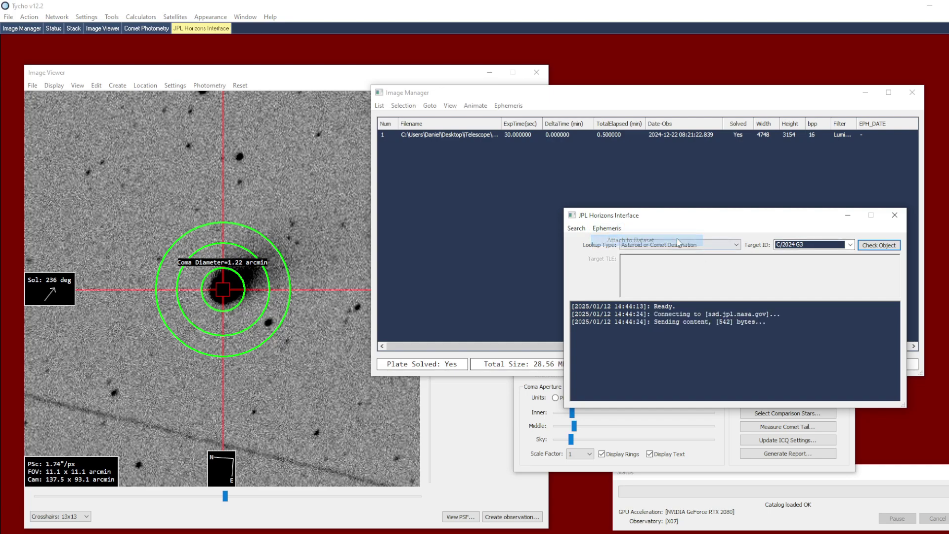
pyautogui.click(690, 201)
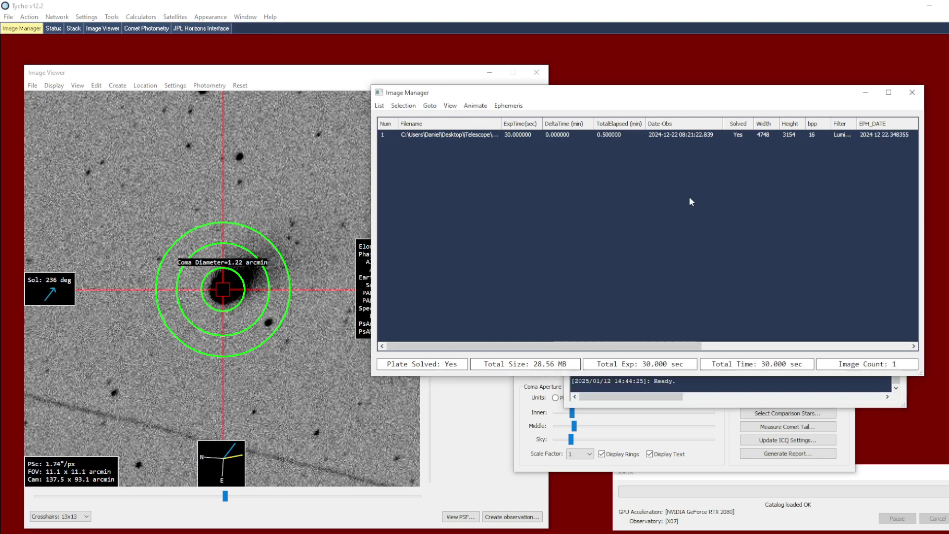
pyautogui.click(357, 215)
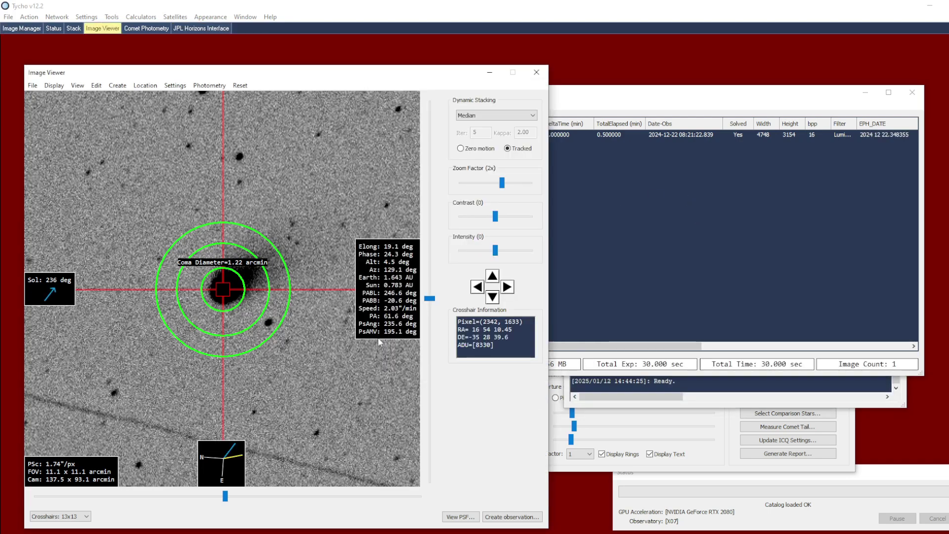
pyautogui.click(660, 433)
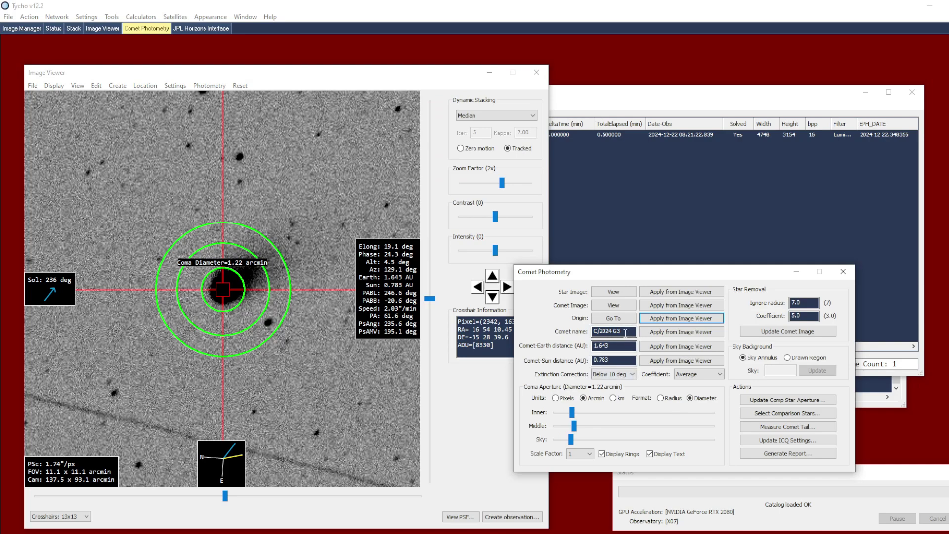
pyautogui.click(618, 362)
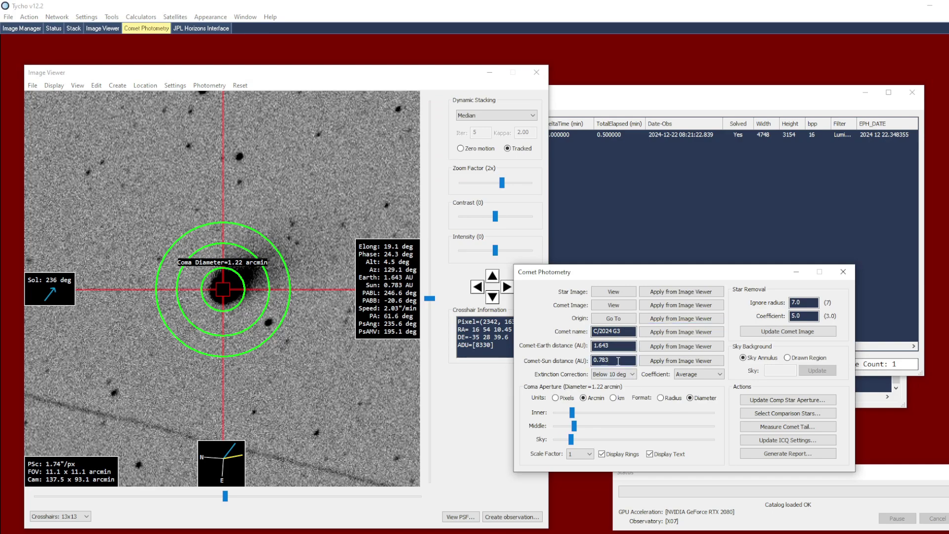
# - Search the overlay's object lookup for 'C/2024 G3' and apply the C/2024 G3 (ATLAS) orbital data
pyautogui.click(175, 85)
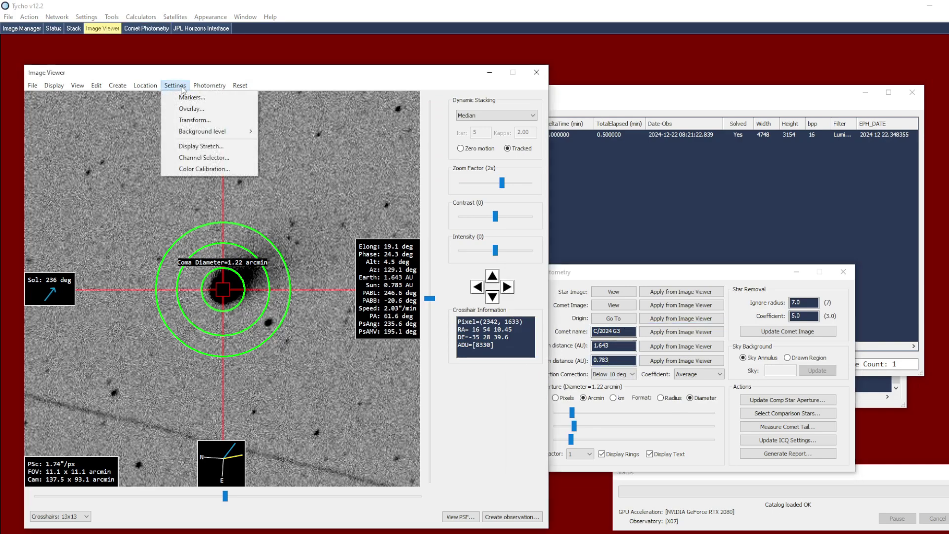
pyautogui.click(214, 109)
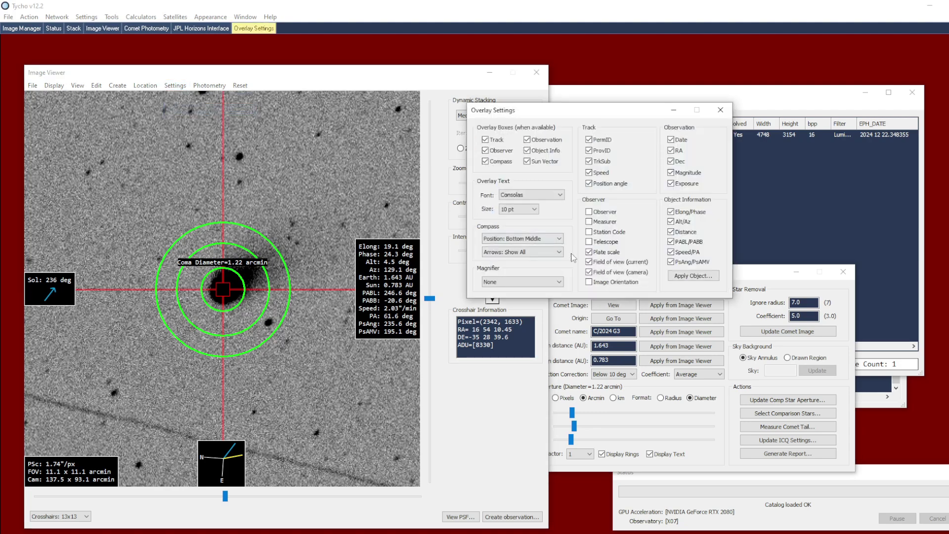
pyautogui.click(698, 278)
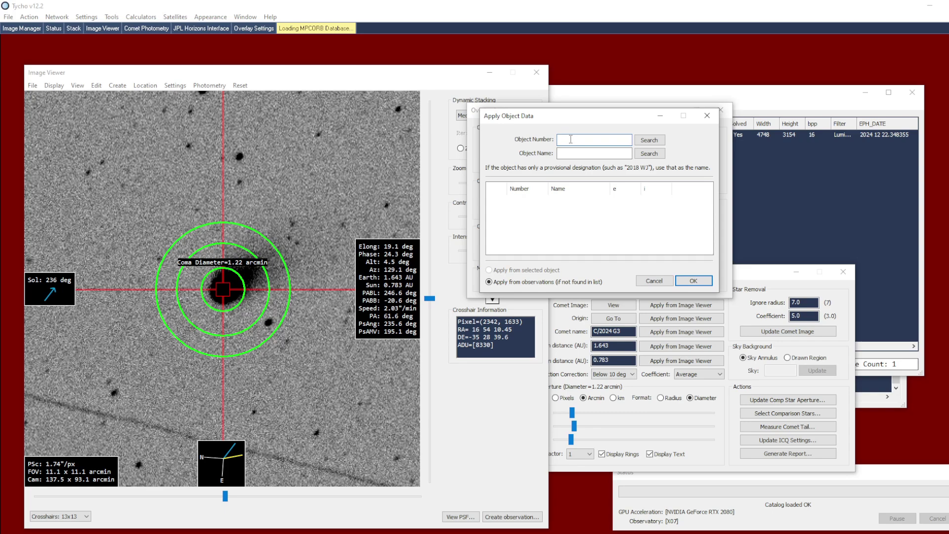
pyautogui.click(571, 153)
pyautogui.write('C/2024 G3')
pyautogui.click(648, 153)
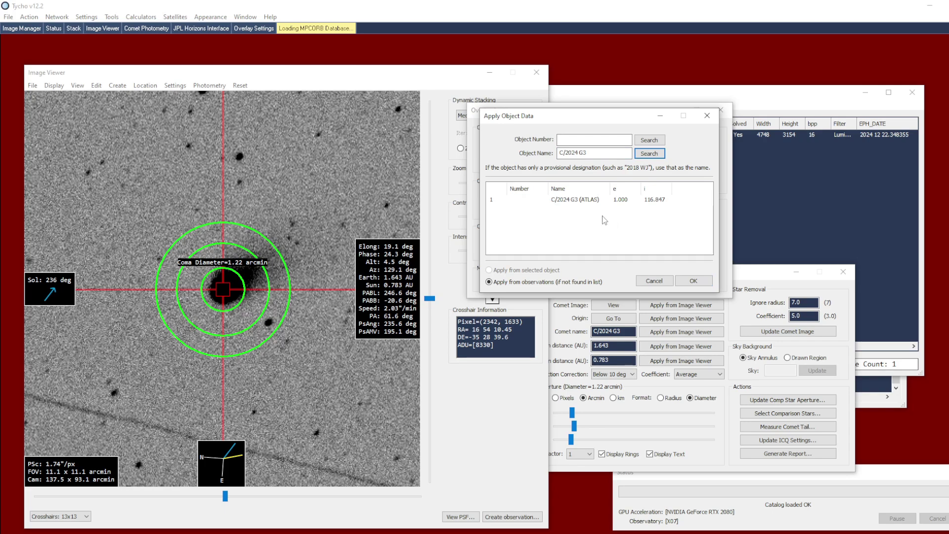
pyautogui.click(629, 201)
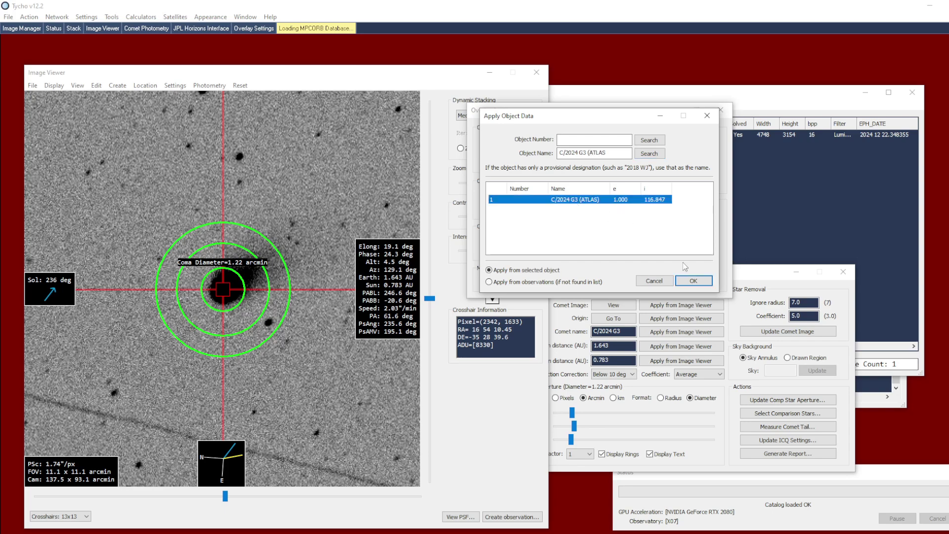
pyautogui.click(693, 281)
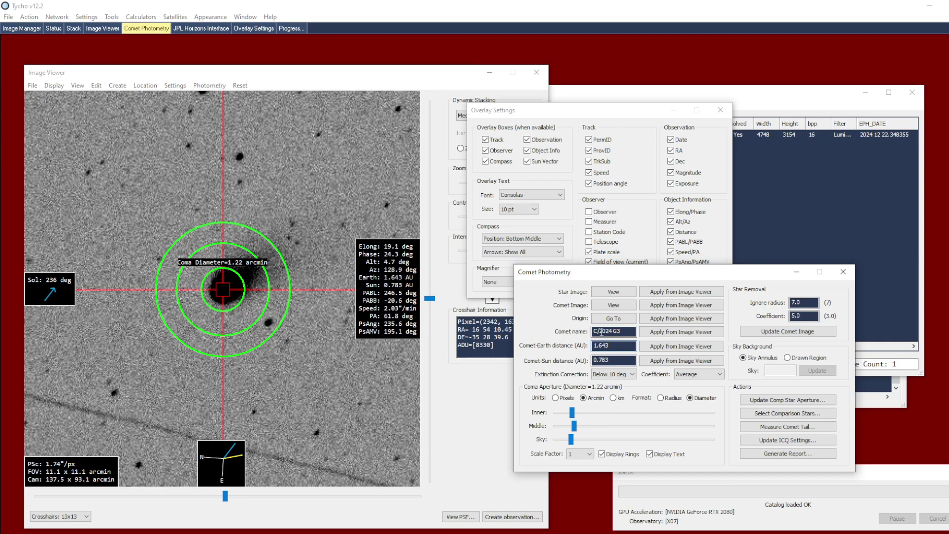
pyautogui.click(623, 360)
pyautogui.click(613, 374)
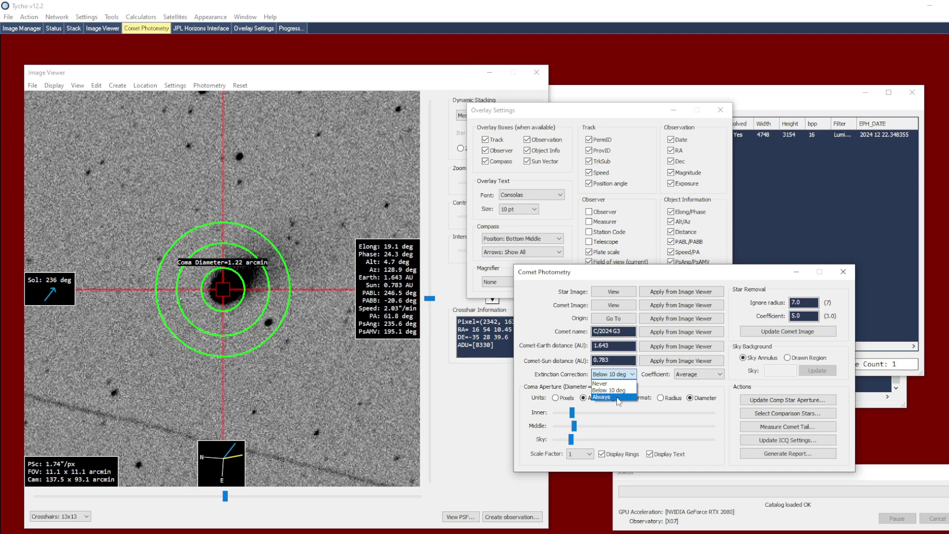
pyautogui.click(615, 390)
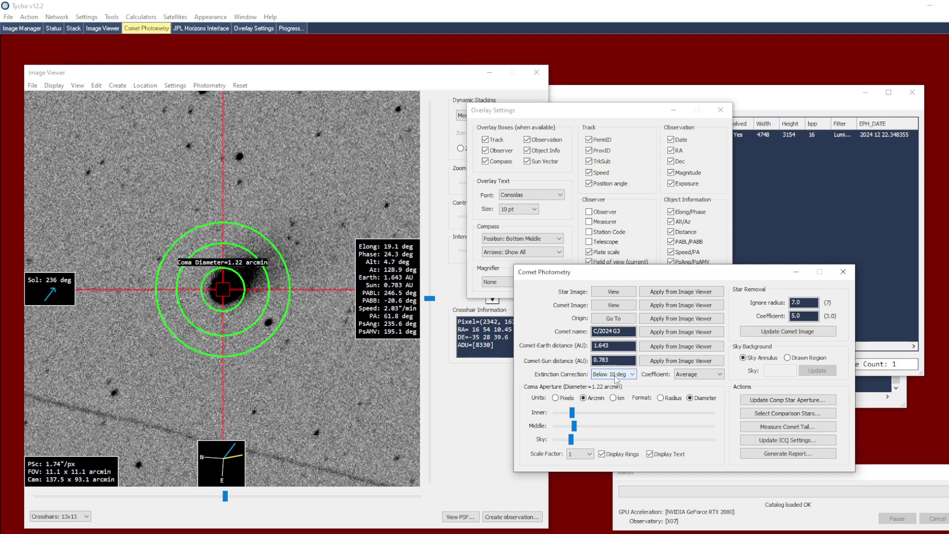
pyautogui.click(688, 377)
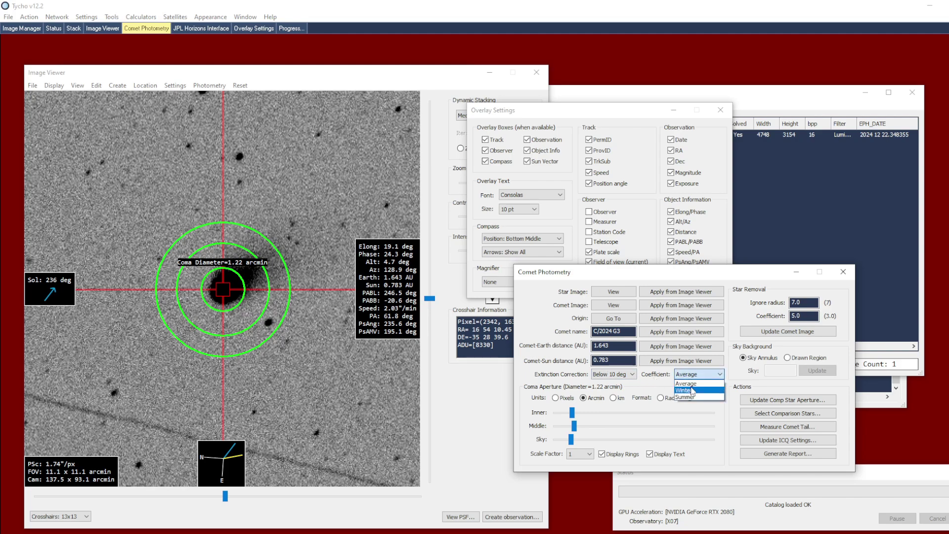
pyautogui.click(564, 362)
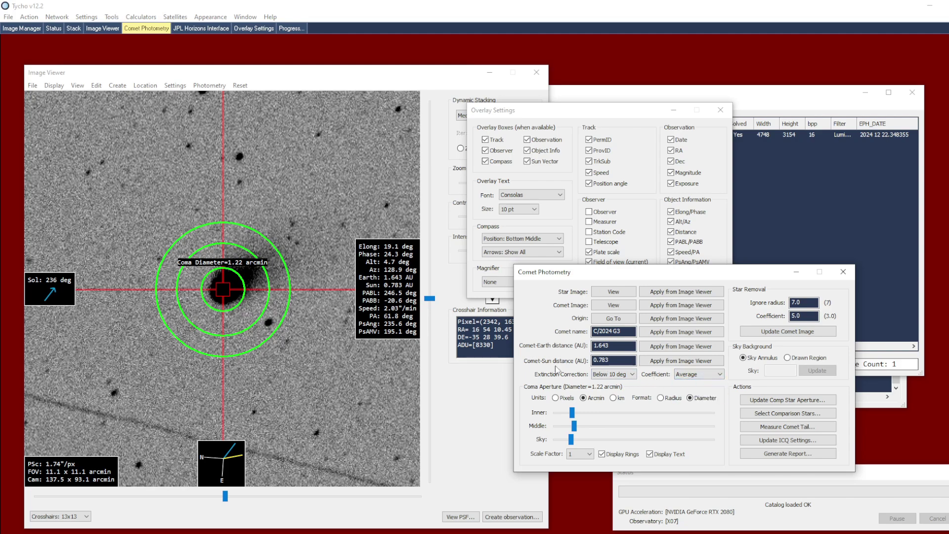
# - Show the coma aperture as a diameter in arcminutes and narrow it to 1.16 arcmin
pyautogui.click(555, 397)
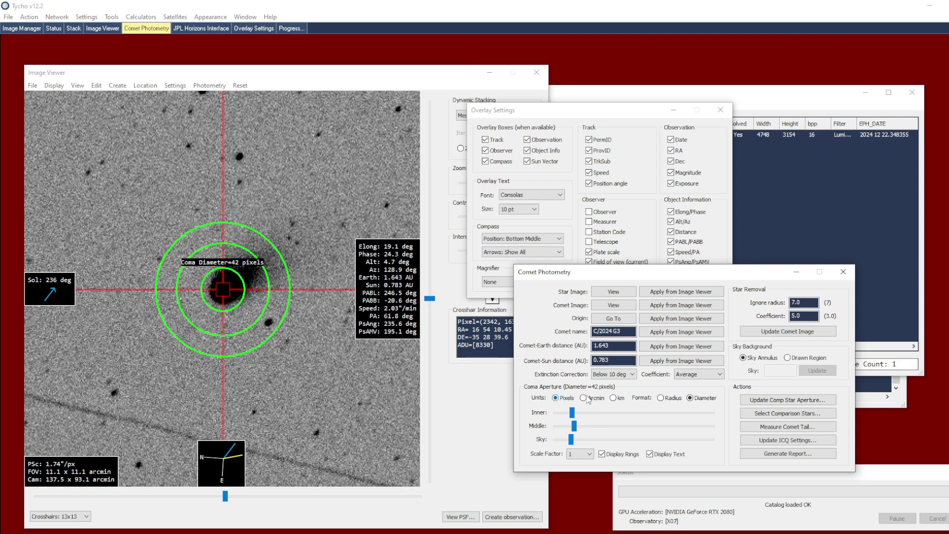
pyautogui.click(584, 398)
pyautogui.click(613, 398)
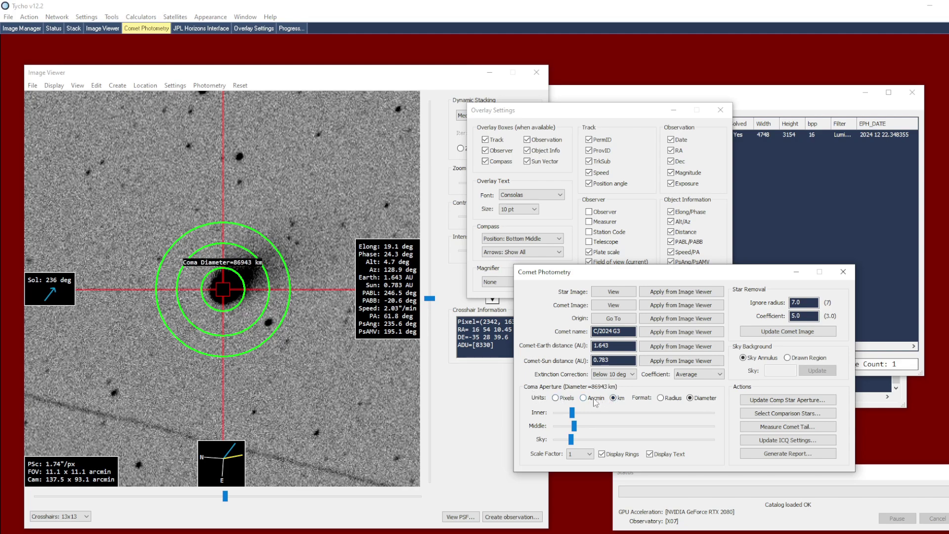
pyautogui.click(595, 399)
pyautogui.click(664, 399)
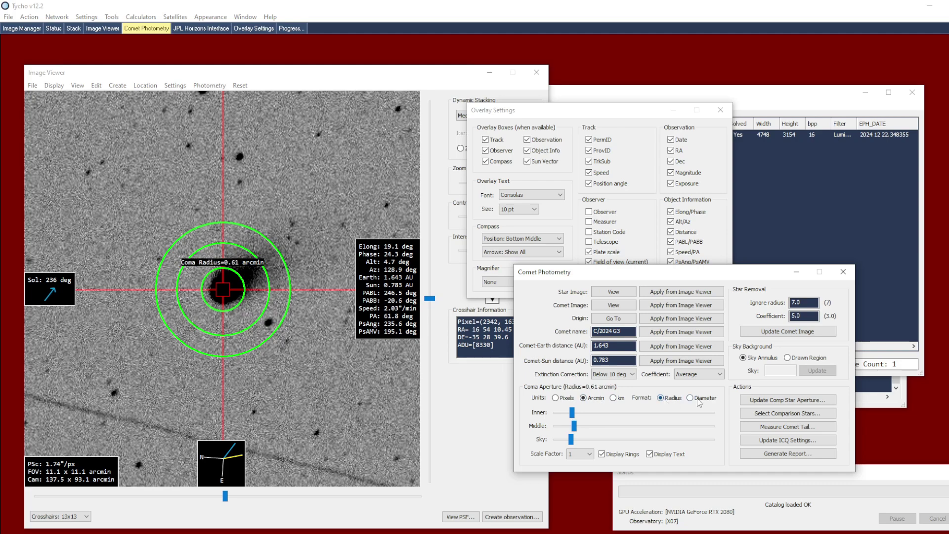
pyautogui.click(698, 399)
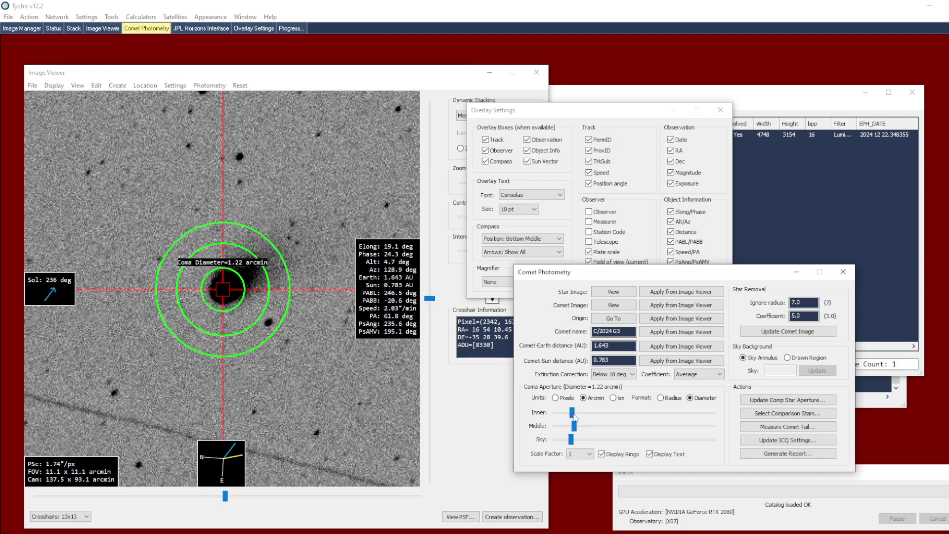
pyautogui.moveTo(572, 412); pyautogui.dragTo(573, 414)
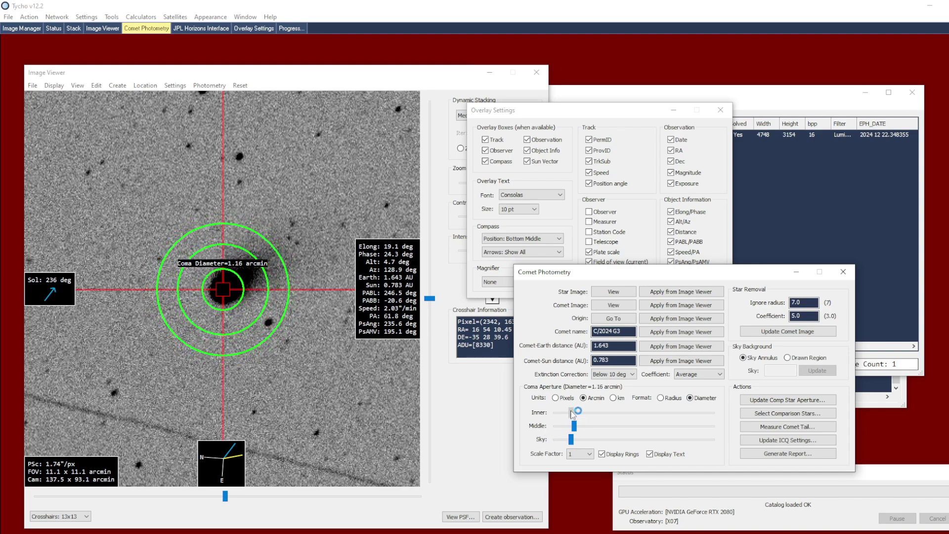
# - Raise the aperture scale factor to 20, then 50, and push the inner coma aperture to maximum
pyautogui.click(582, 456)
pyautogui.click(579, 502)
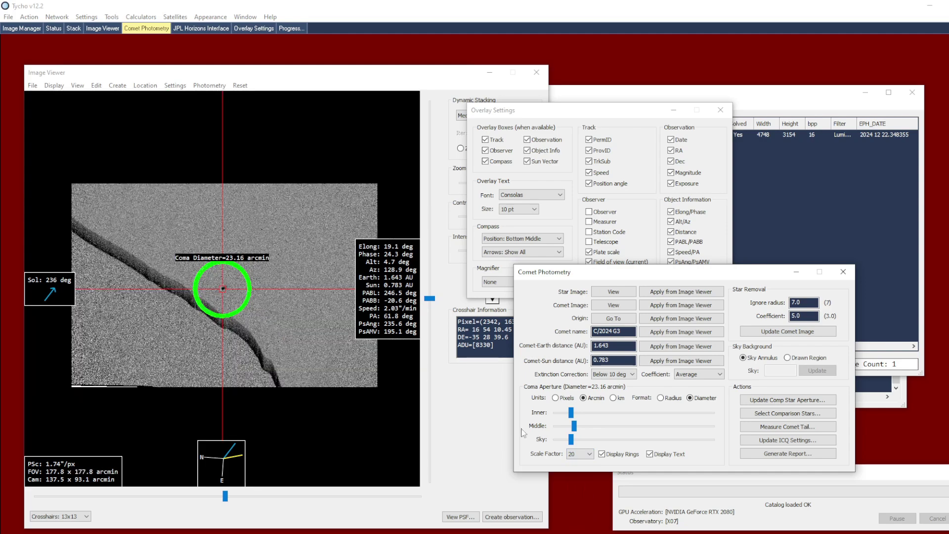
pyautogui.click(576, 455)
pyautogui.click(575, 509)
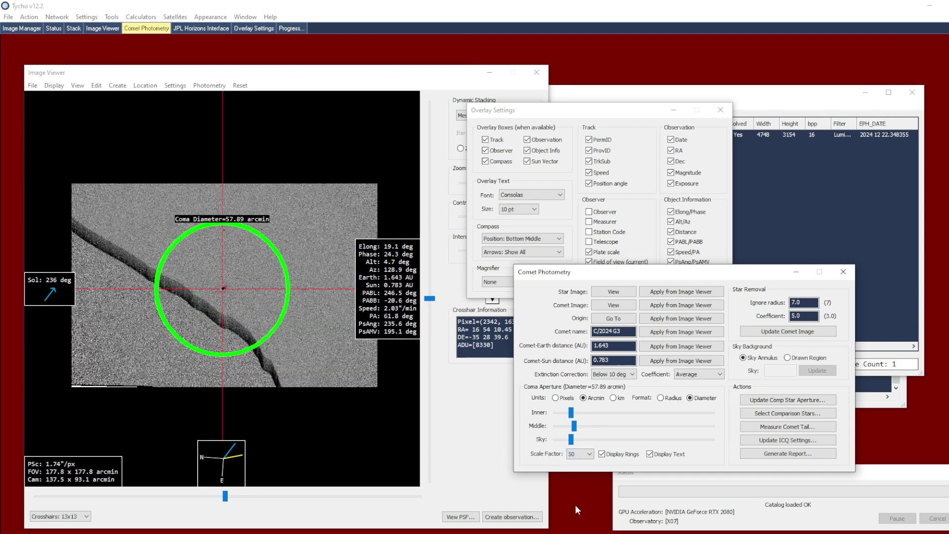
pyautogui.moveTo(571, 412); pyautogui.dragTo(648, 412)
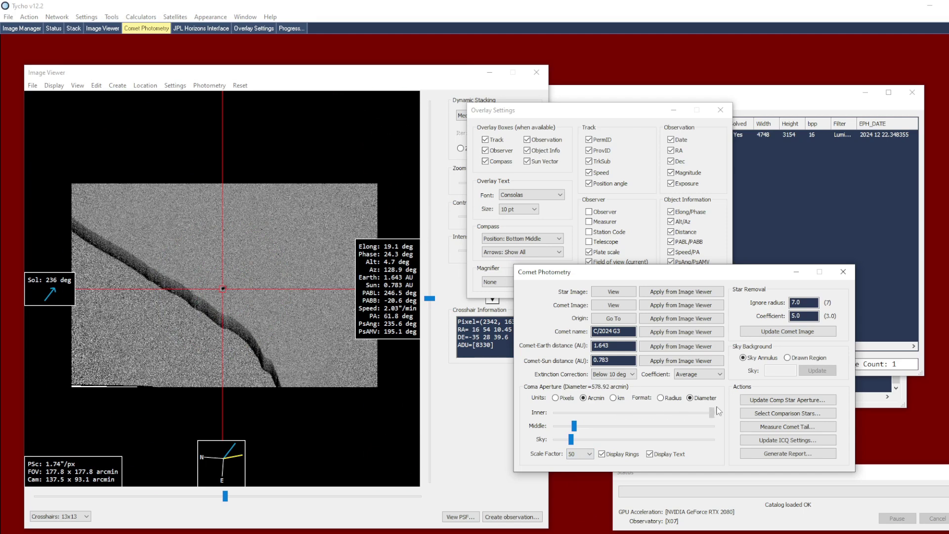
pyautogui.moveTo(718, 410); pyautogui.dragTo(743, 413)
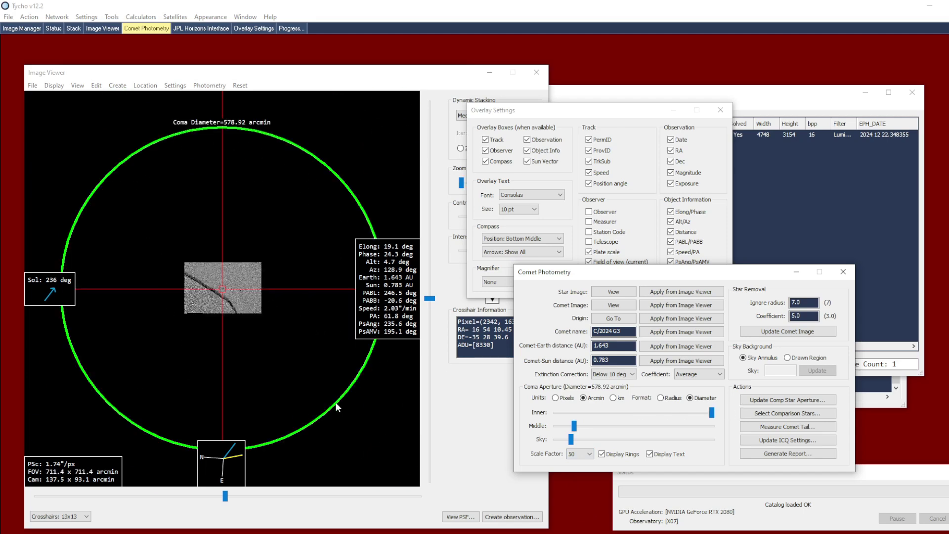
# - Reset the scale factor to 1 and shrink the coma aperture to a 1.22-arcmin diameter
pyautogui.scroll(5, 235, 301)
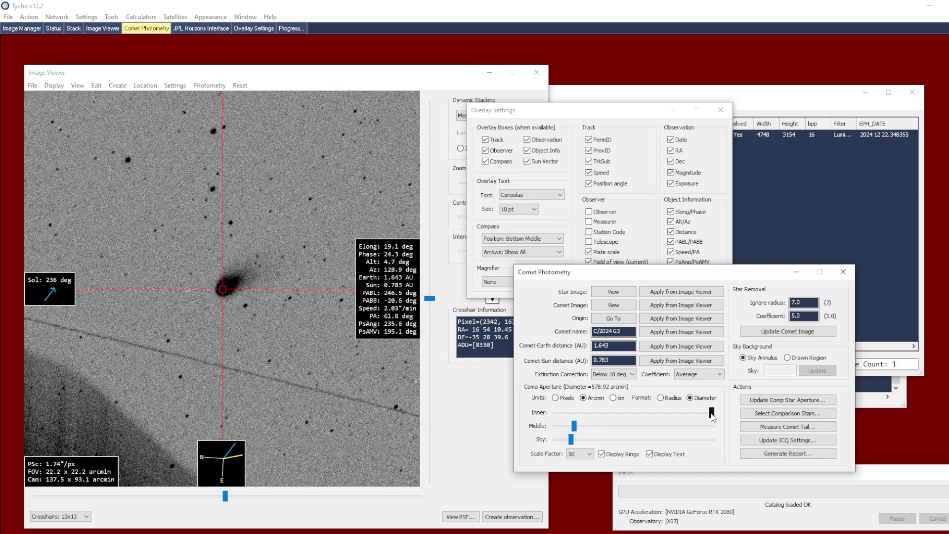
pyautogui.click(582, 454)
pyautogui.click(579, 462)
pyautogui.moveTo(712, 412); pyautogui.dragTo(574, 417)
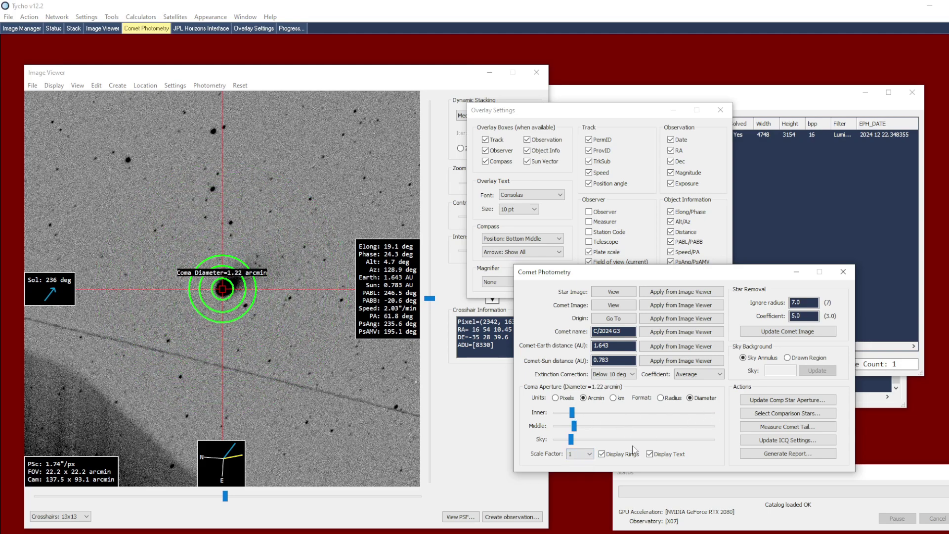
pyautogui.click(624, 458)
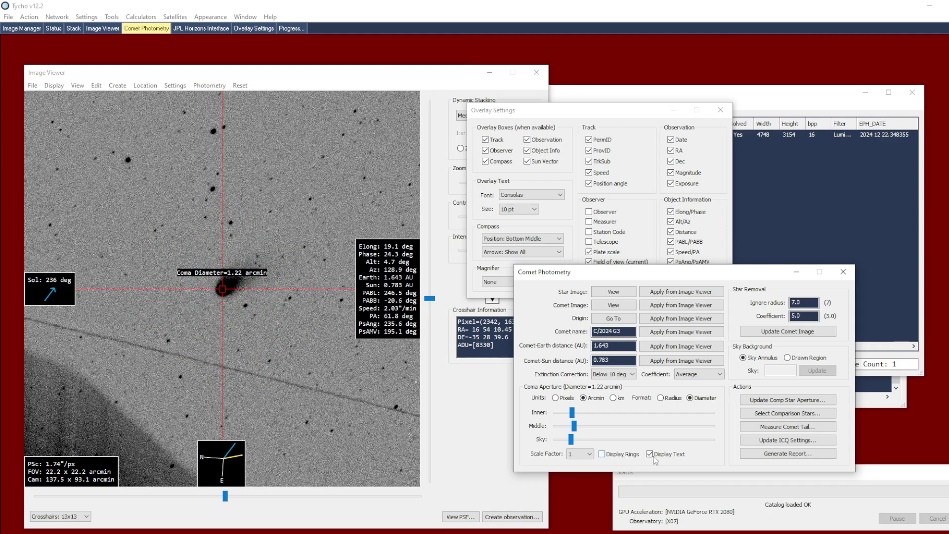
pyautogui.click(668, 457)
pyautogui.click(619, 458)
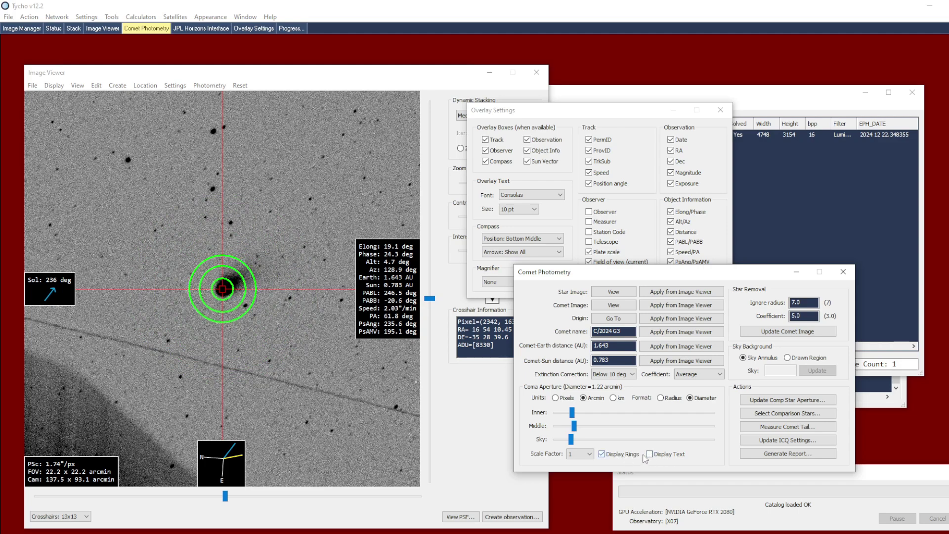
pyautogui.click(661, 455)
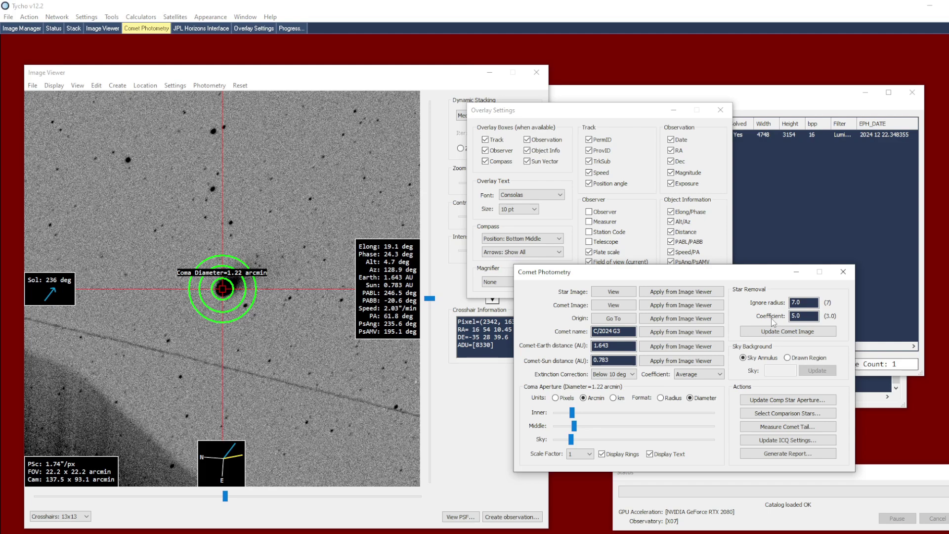
pyautogui.press('Tab')
pyautogui.write('3')
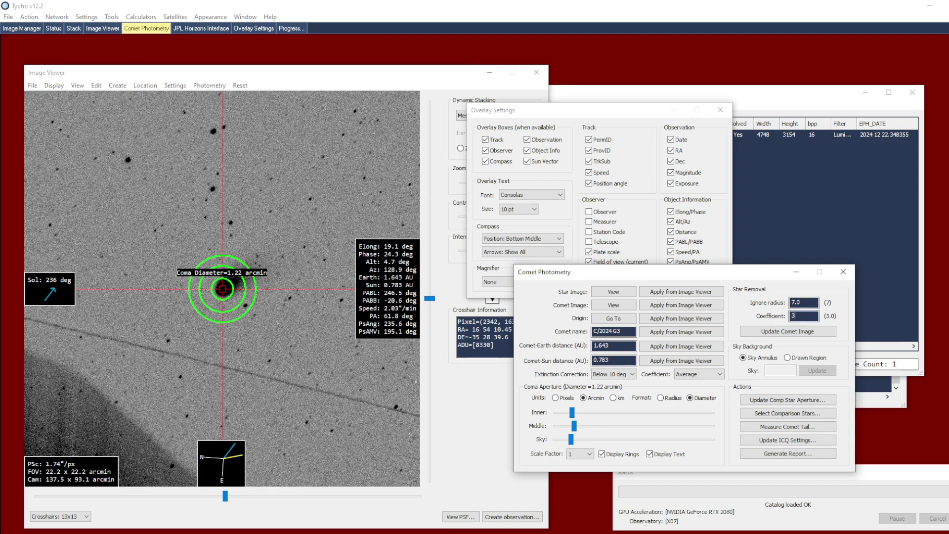
pyautogui.click(773, 331)
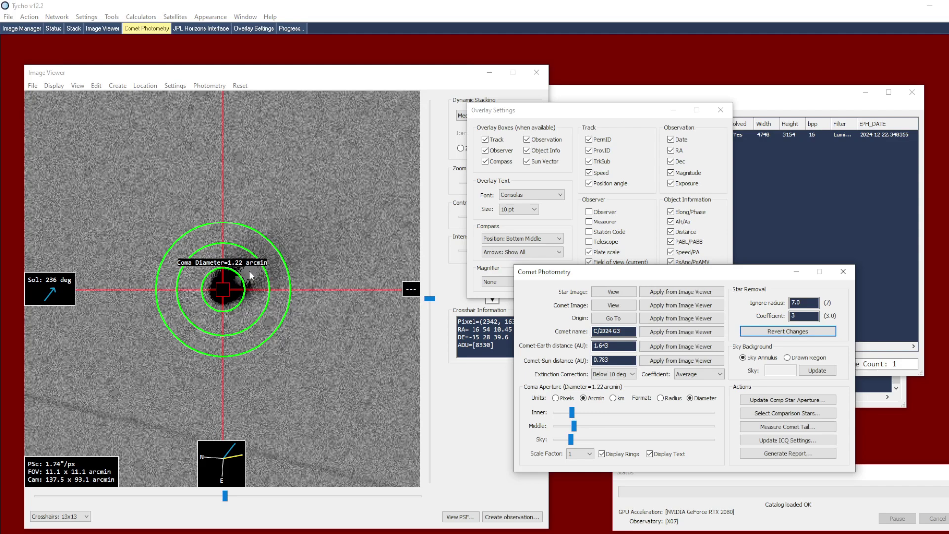
pyautogui.doubleClick(799, 317)
pyautogui.write('5')
pyautogui.click(767, 330)
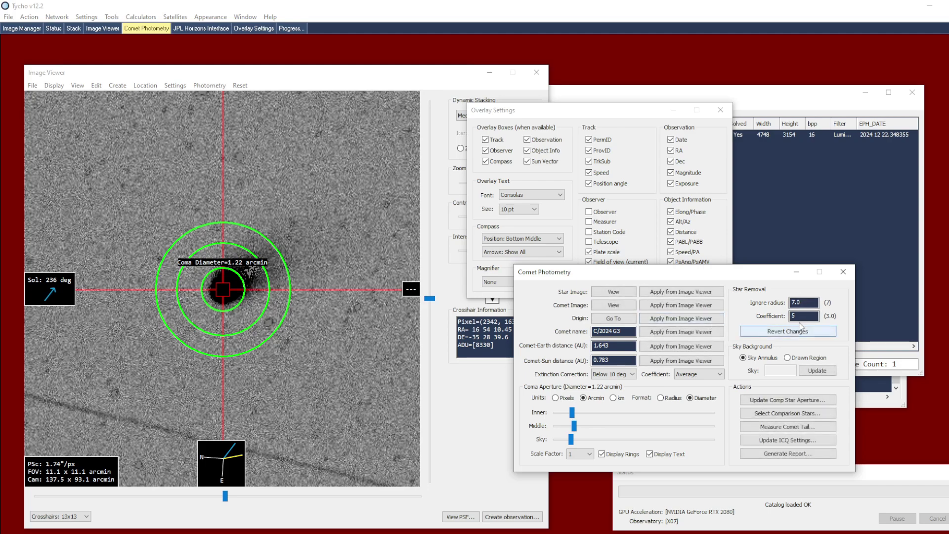
pyautogui.click(763, 331)
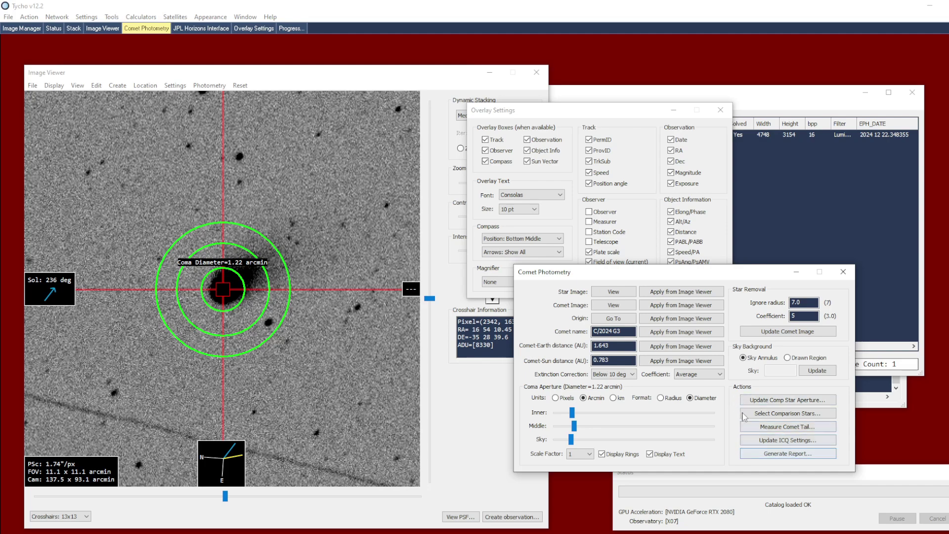
pyautogui.click(812, 401)
pyautogui.moveTo(286, 233); pyautogui.dragTo(258, 351)
pyautogui.scroll(1, 252, 309)
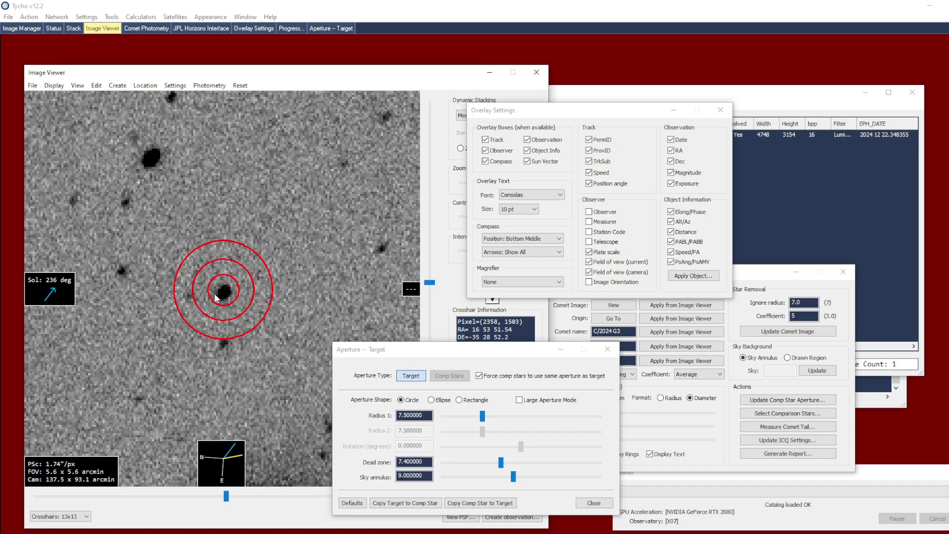
pyautogui.click(592, 502)
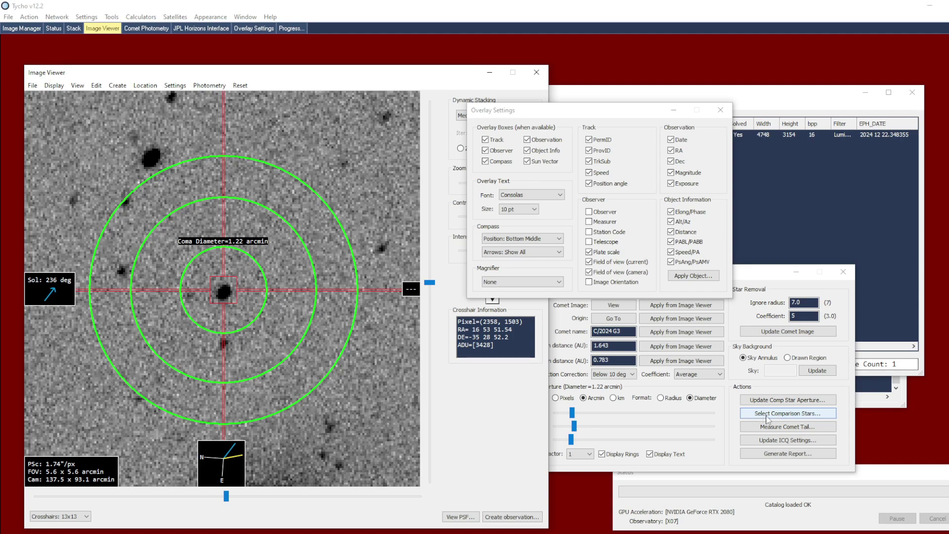
# - Add four stars from the comparison-star magnitude plot to the active comparison stars, then close the finder
pyautogui.click(822, 418)
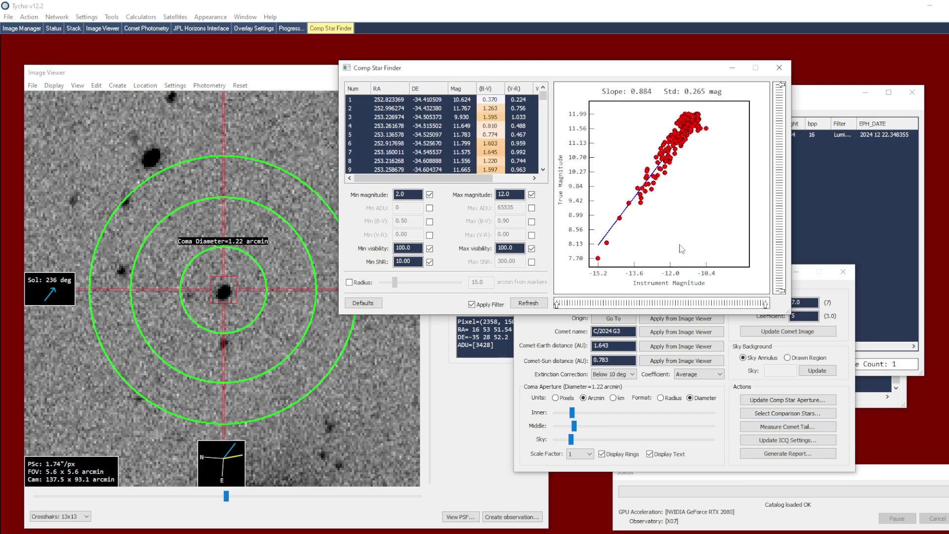
pyautogui.rightClick(628, 204)
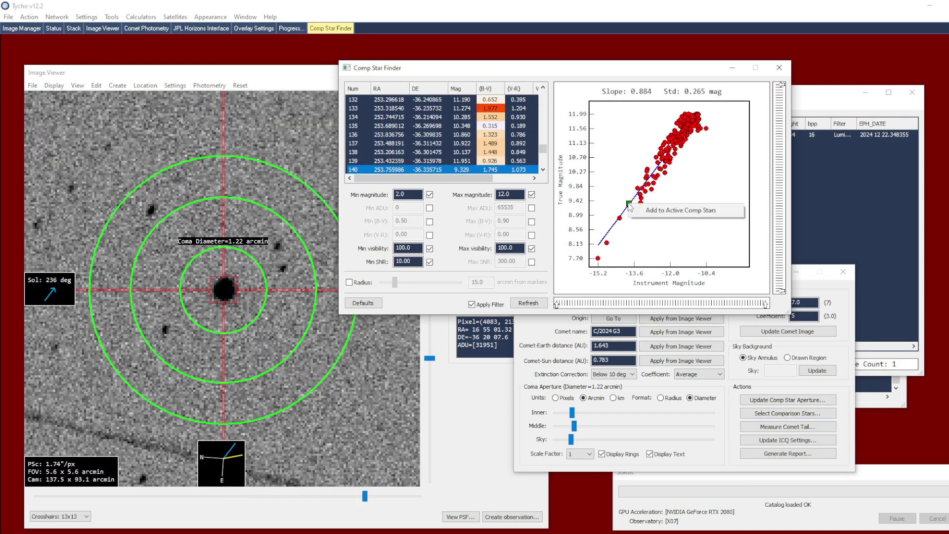
pyautogui.click(702, 211)
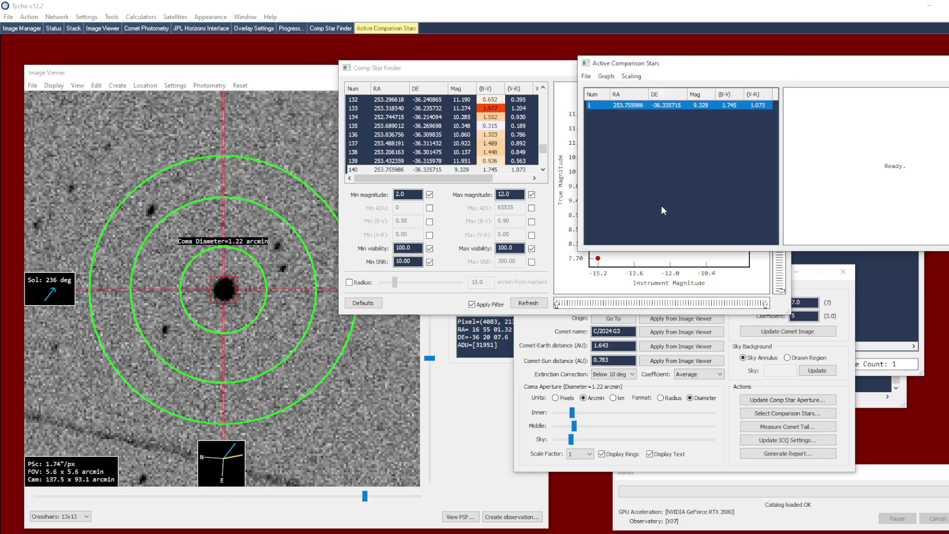
pyautogui.rightClick(641, 190)
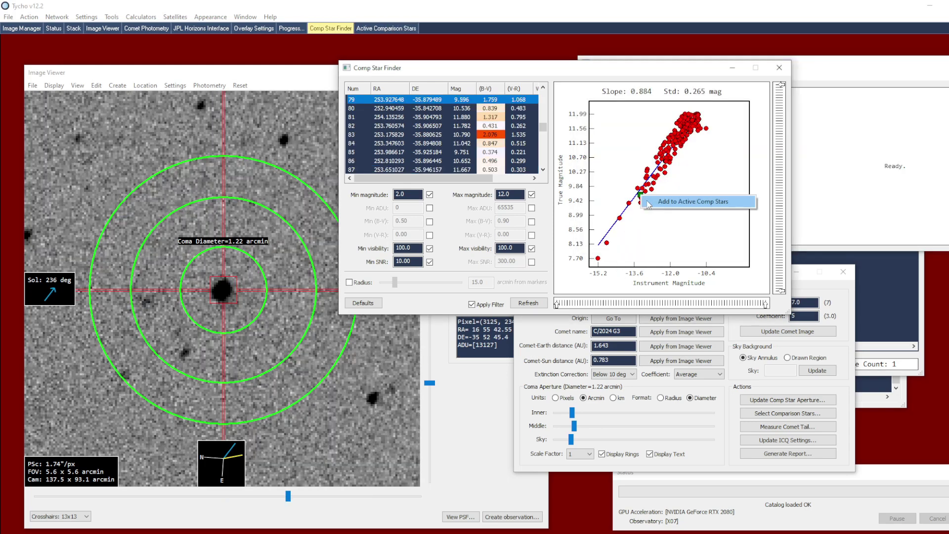
pyautogui.click(657, 195)
pyautogui.rightClick(645, 184)
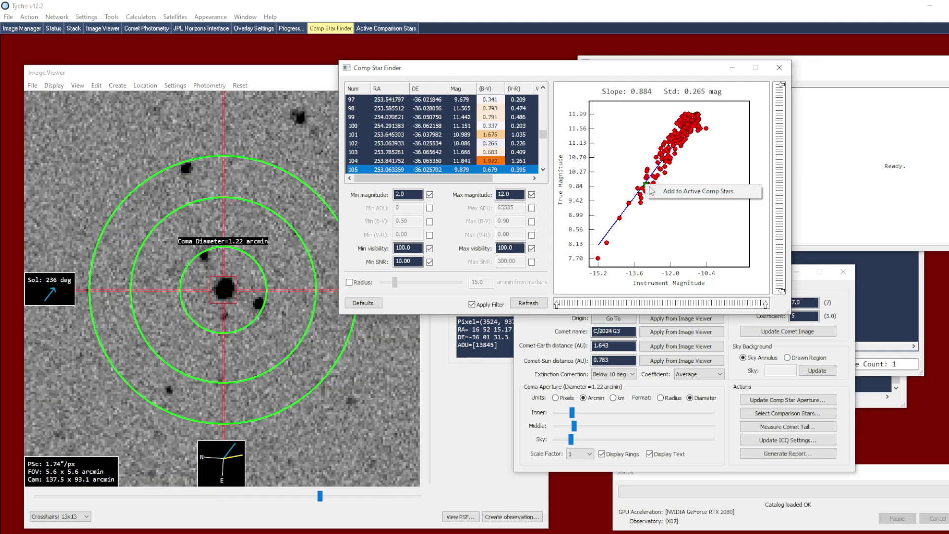
pyautogui.click(658, 190)
pyautogui.rightClick(648, 184)
pyautogui.click(660, 188)
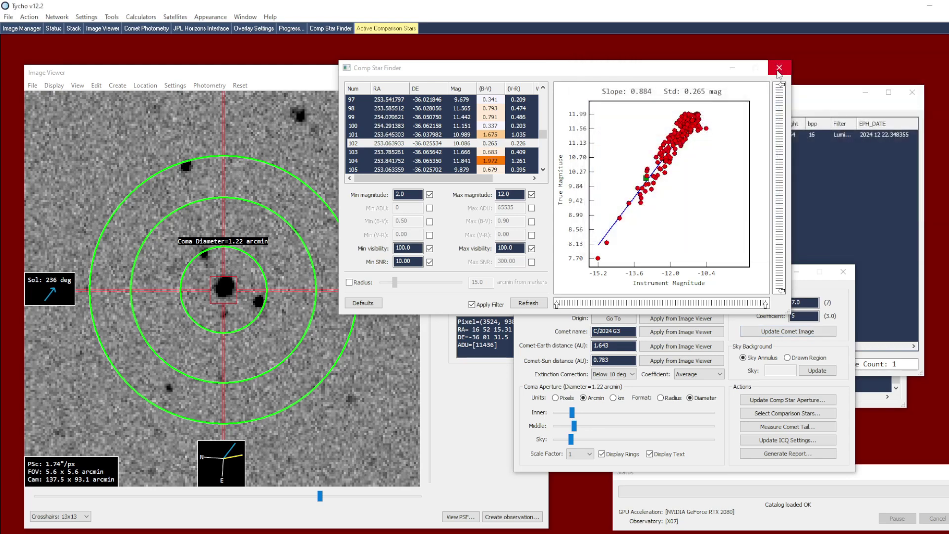
pyautogui.click(726, 278)
# - Close the overlay settings, reposition the Comet Photometry window, and centre the image on the comet
pyautogui.moveTo(726, 278); pyautogui.dragTo(733, 277)
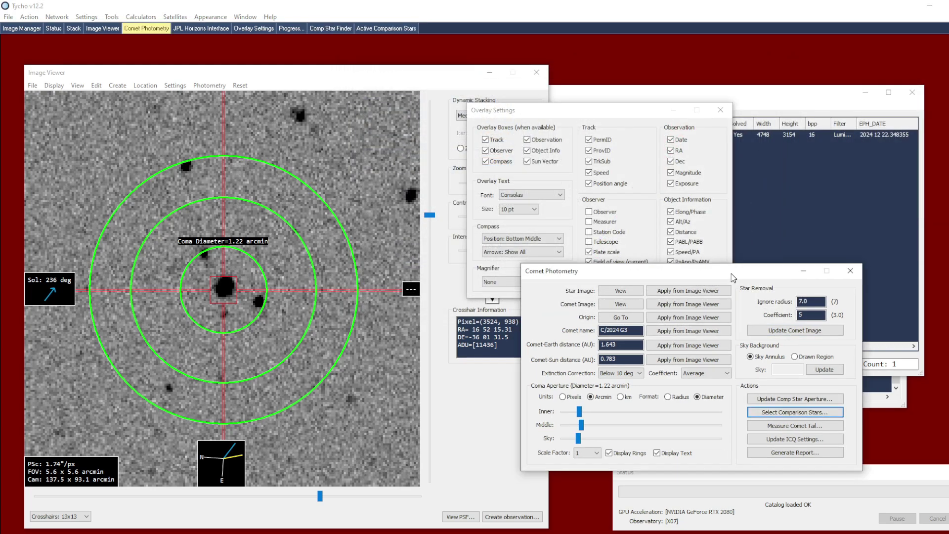
pyautogui.click(716, 147)
pyautogui.click(720, 109)
pyautogui.moveTo(663, 271); pyautogui.dragTo(668, 254)
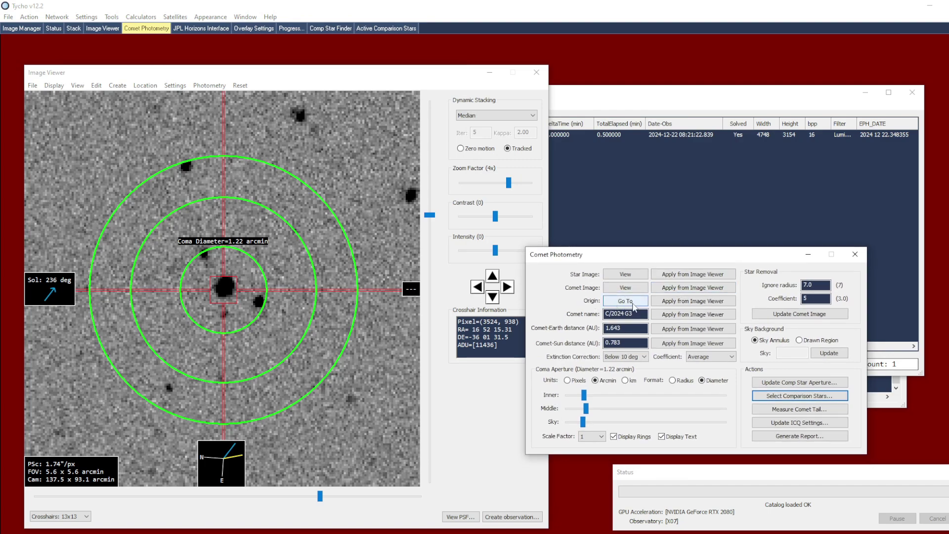
pyautogui.click(639, 306)
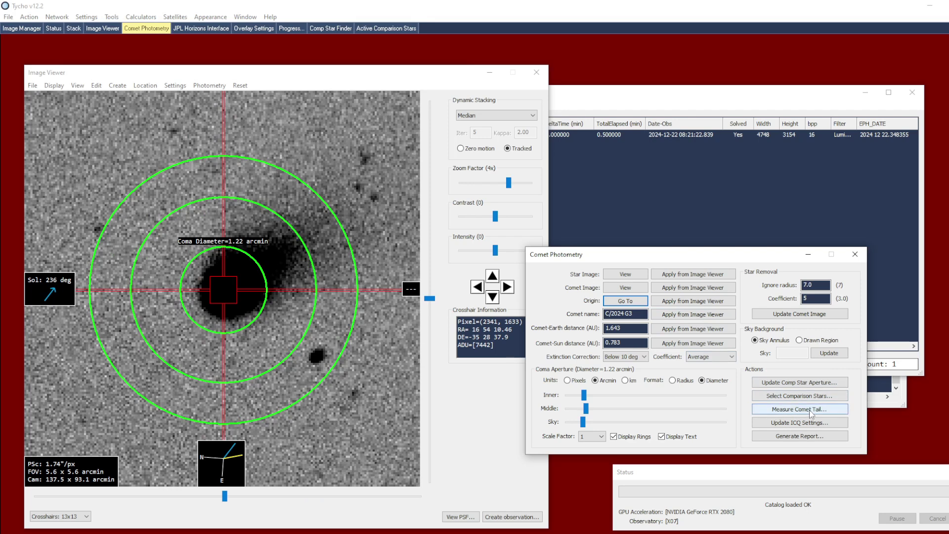
# - Mark the comet tail from the nucleus outward with two markers, then close the markers panel
pyautogui.click(810, 410)
pyautogui.click(214, 296)
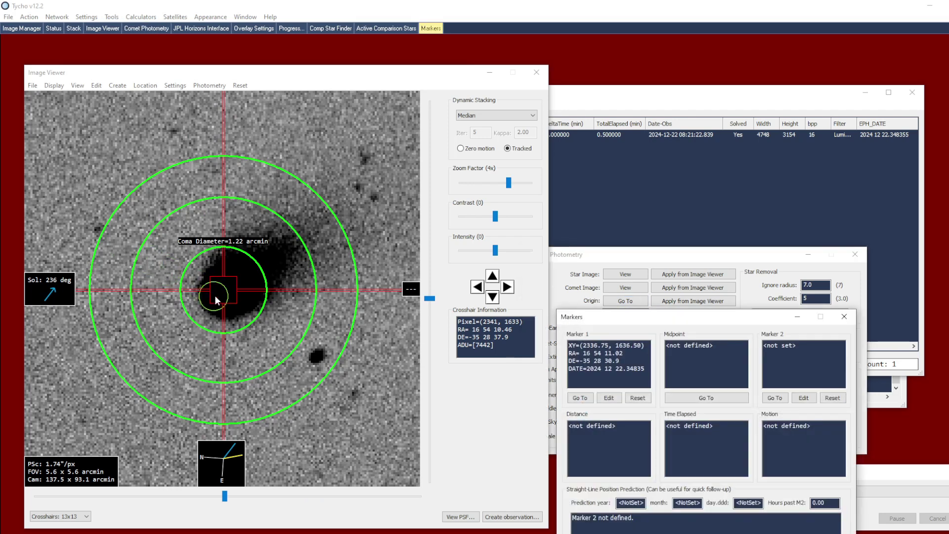
pyautogui.click(220, 299)
pyautogui.click(218, 301)
pyautogui.moveTo(216, 298); pyautogui.dragTo(279, 246)
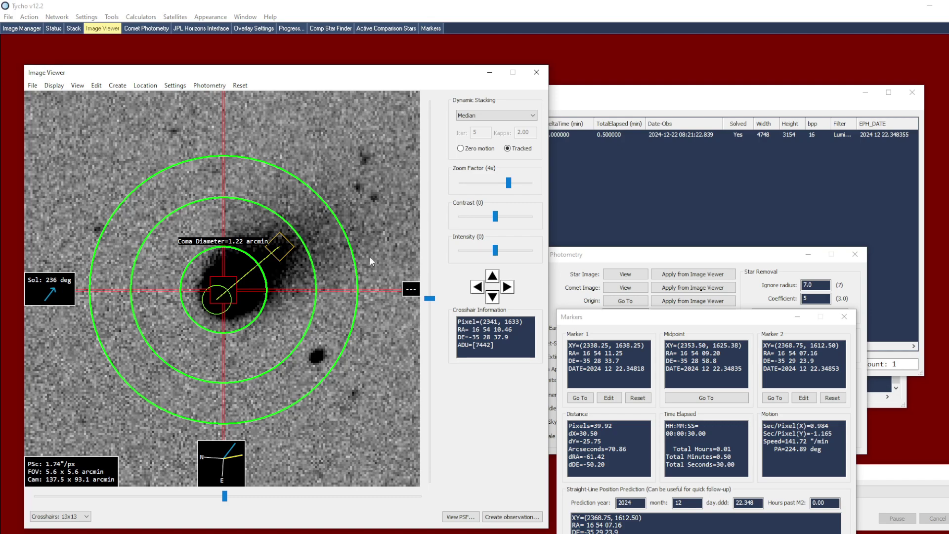
pyautogui.click(844, 316)
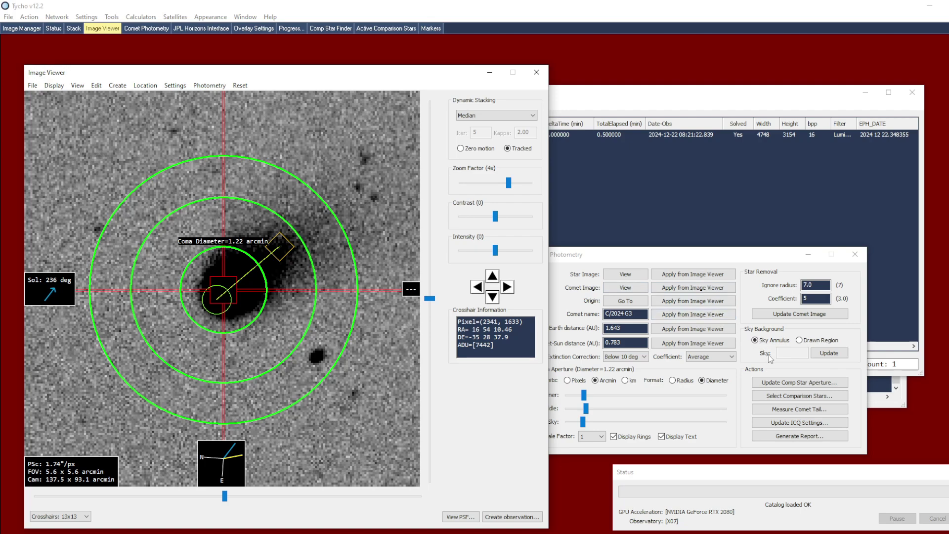
pyautogui.click(808, 423)
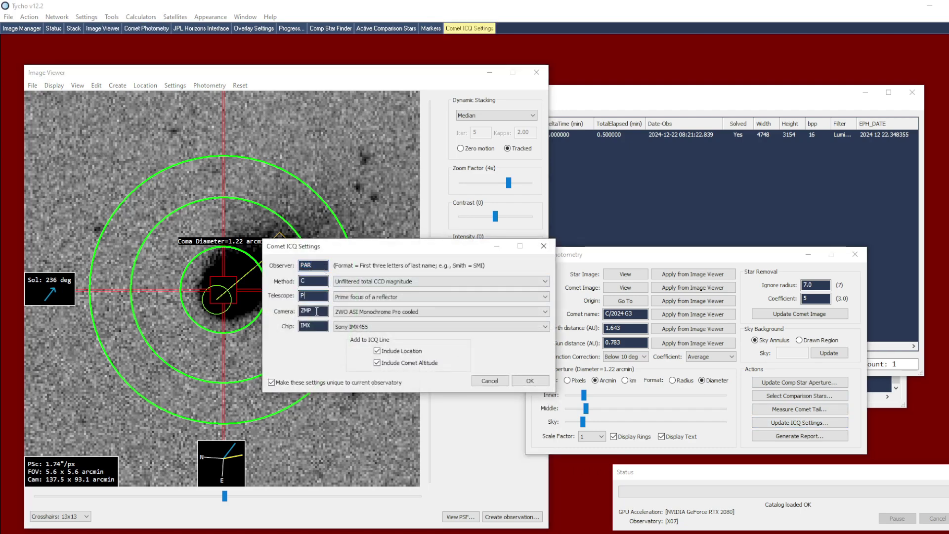
pyautogui.click(320, 323)
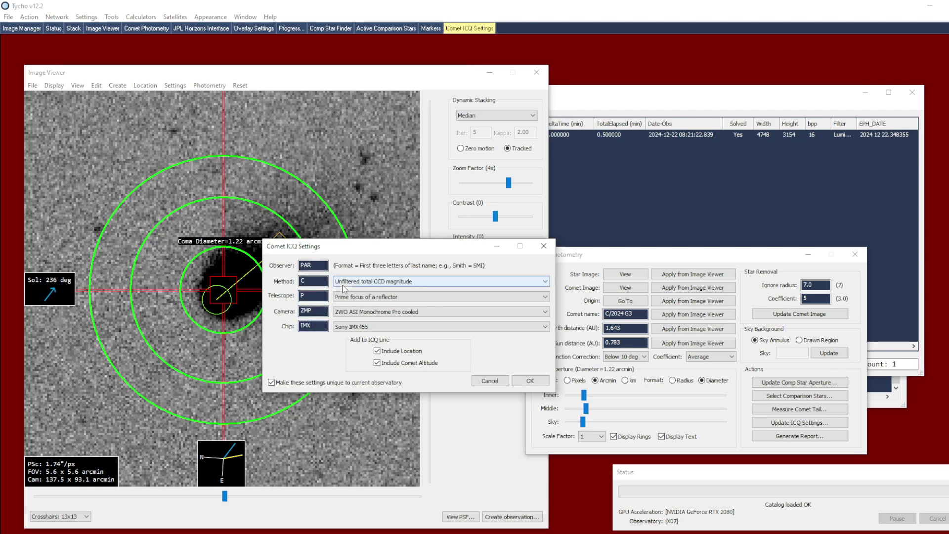
pyautogui.click(417, 284)
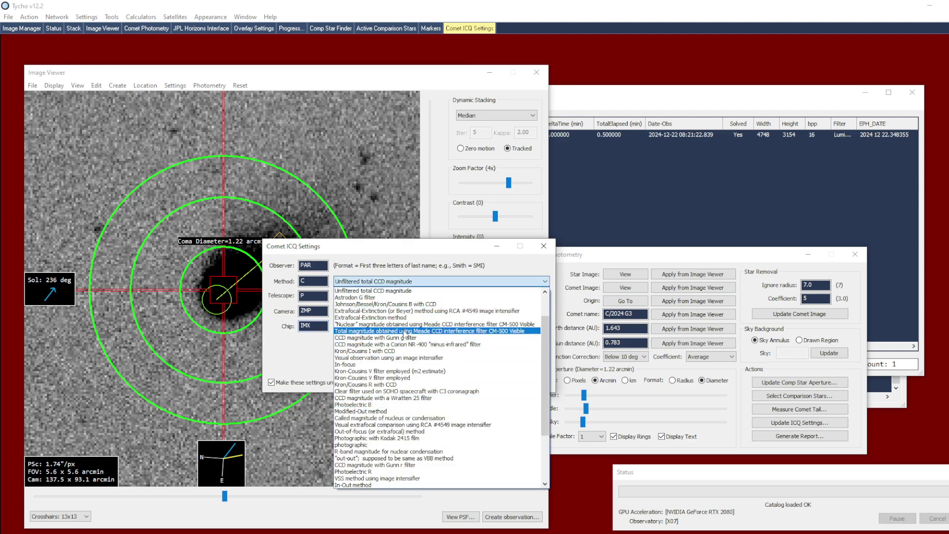
pyautogui.click(410, 290)
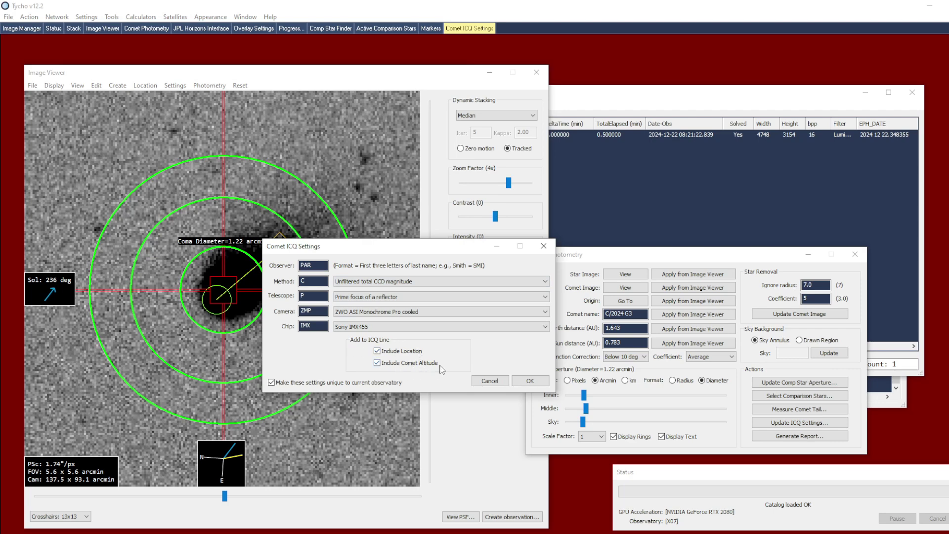
pyautogui.click(529, 381)
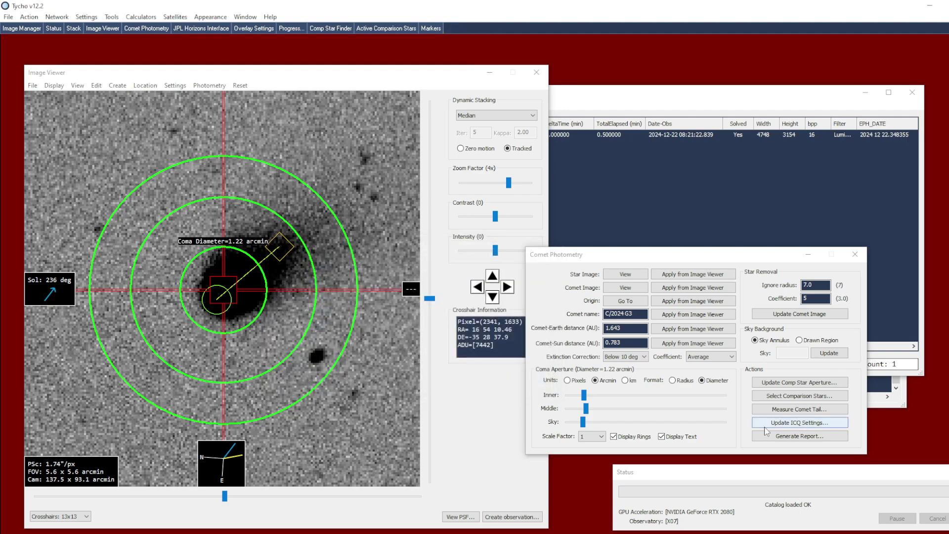
# - Generate the C/2024 G3 comet report and magnitude-versus-diameter graph, bringing the report forward
pyautogui.click(779, 440)
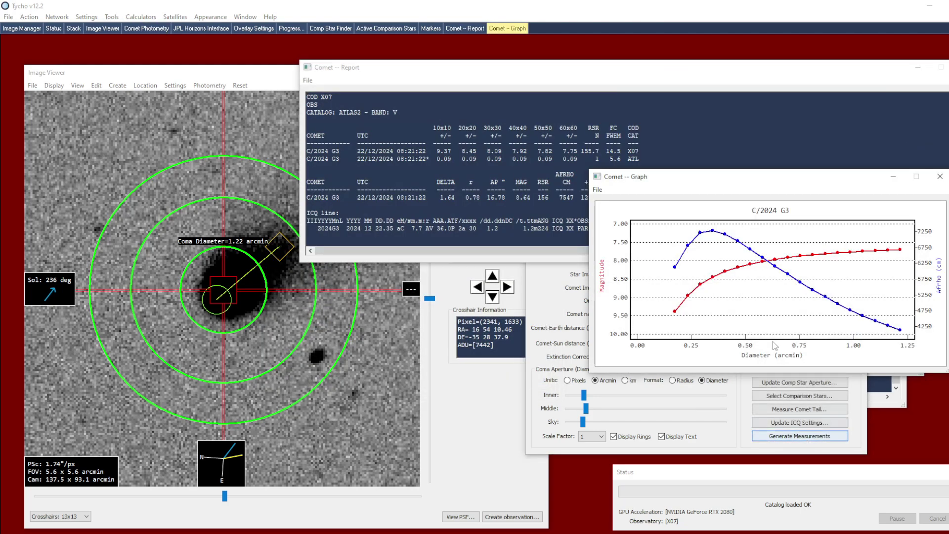
pyautogui.moveTo(660, 181); pyautogui.dragTo(668, 193)
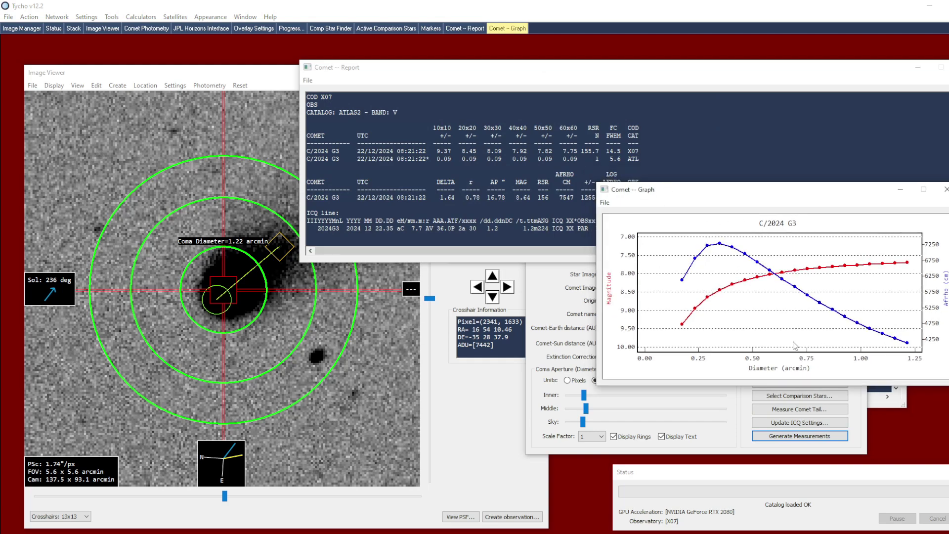
pyautogui.click(346, 78)
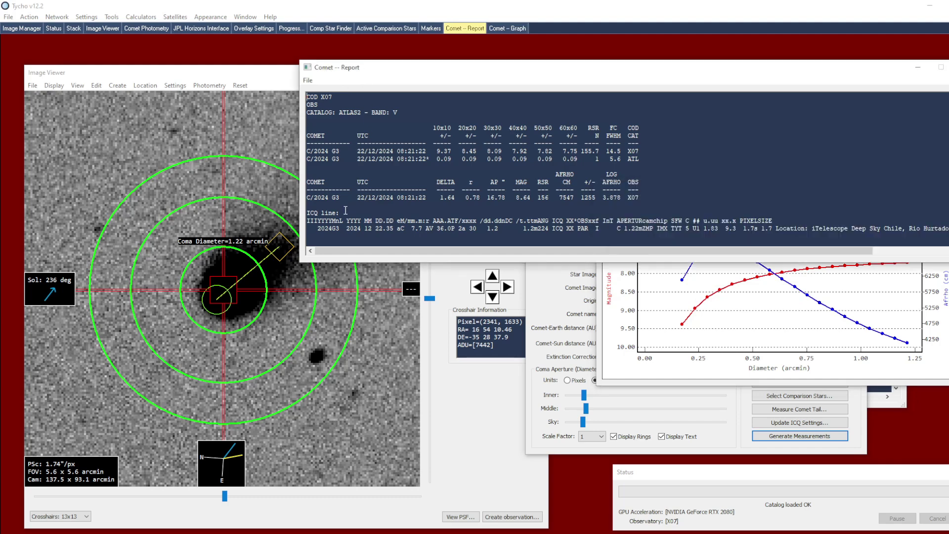
# - Inspect the ICQ line in the report, highlighting its 7.7 magnitude and aperture value
pyautogui.moveTo(341, 214); pyautogui.dragTo(306, 213)
pyautogui.click(351, 236)
pyautogui.doubleClick(420, 230)
pyautogui.moveTo(522, 231); pyautogui.dragTo(548, 230)
pyautogui.moveTo(673, 251); pyautogui.dragTo(876, 240)
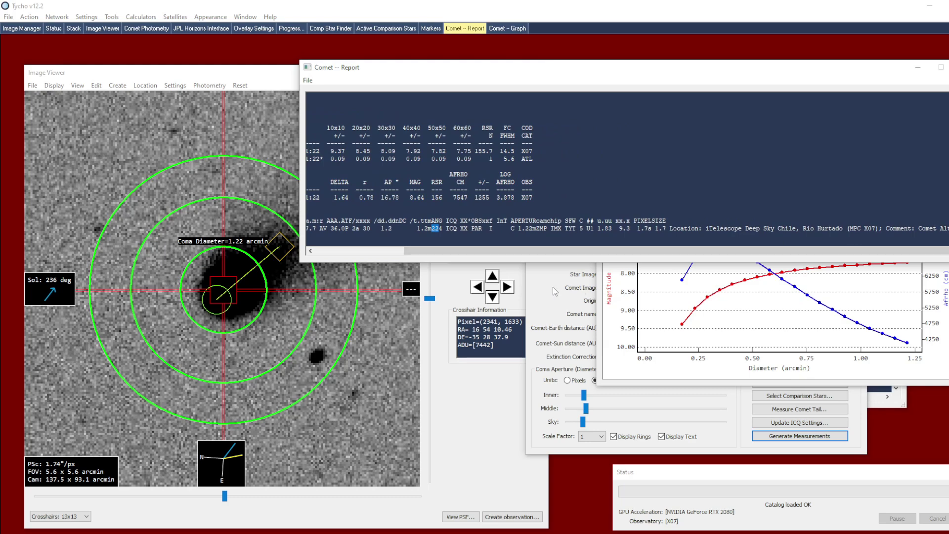
pyautogui.click(564, 303)
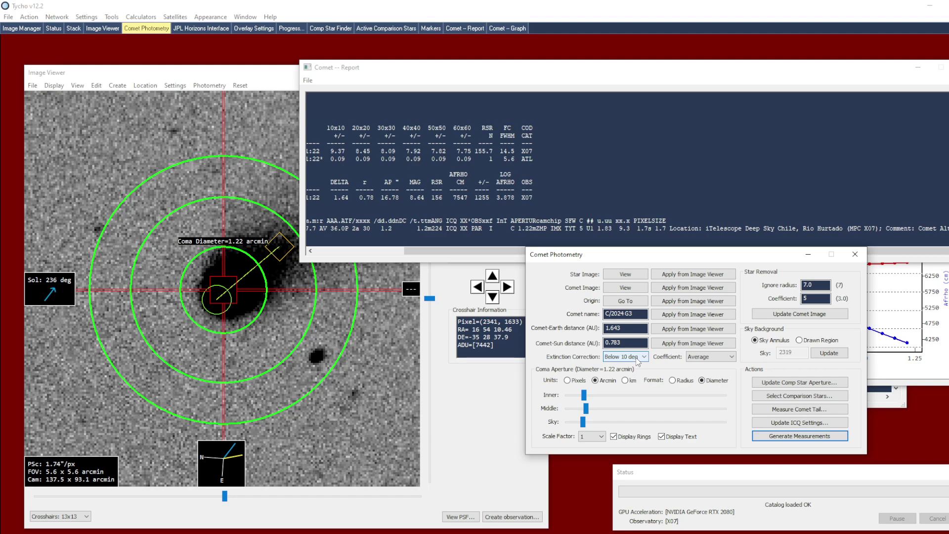
# - Set extinction correction to Never and regenerate the comet measurements to refresh the report and graph
pyautogui.click(909, 374)
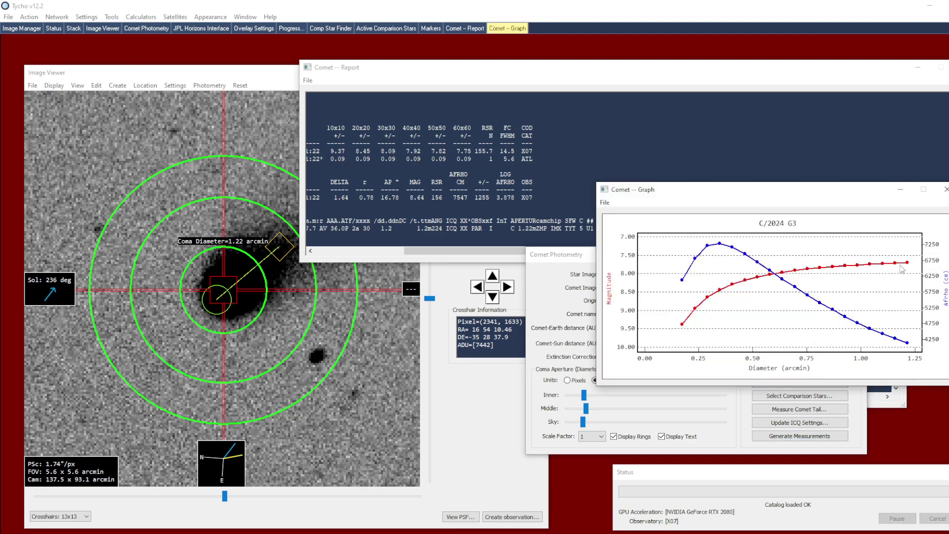
pyautogui.moveTo(908, 267)
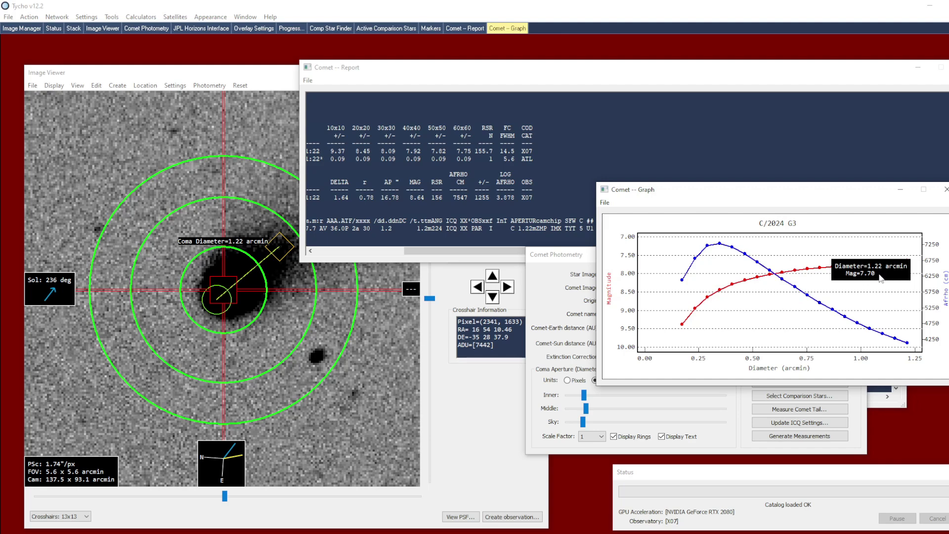
pyautogui.click(567, 305)
pyautogui.click(616, 357)
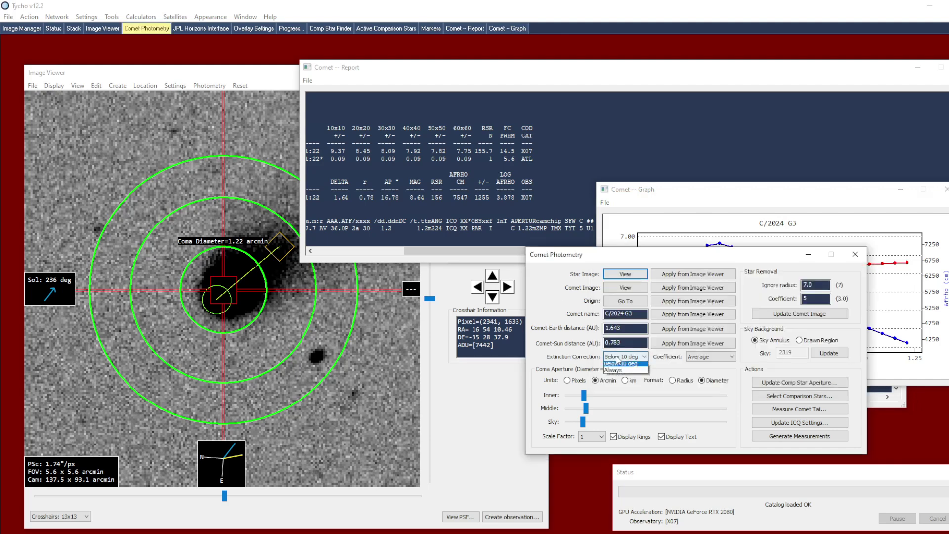
pyautogui.click(618, 364)
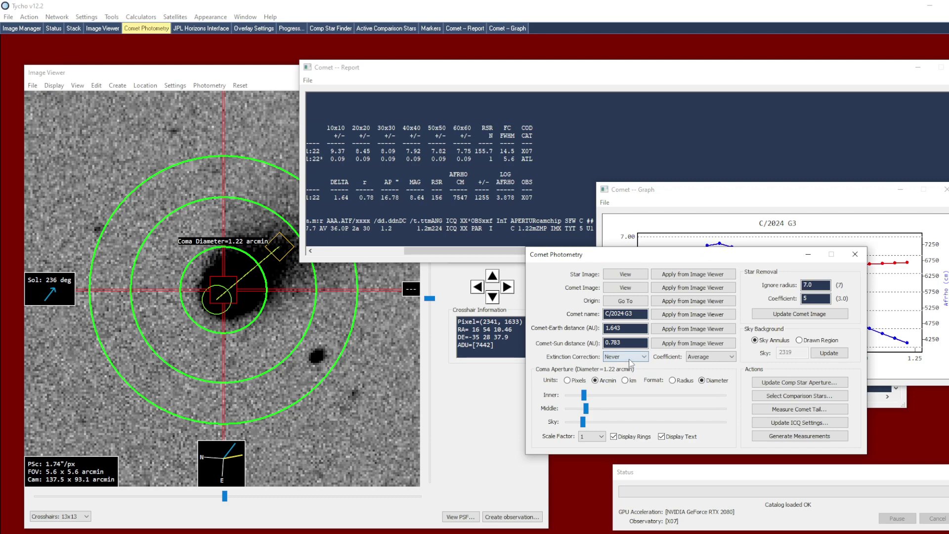
pyautogui.click(793, 435)
pyautogui.moveTo(909, 266)
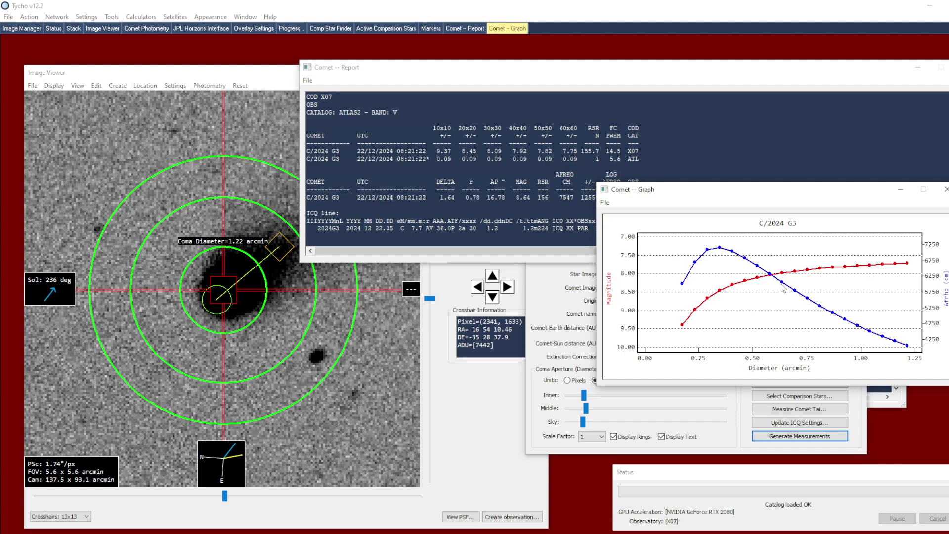
pyautogui.click(576, 303)
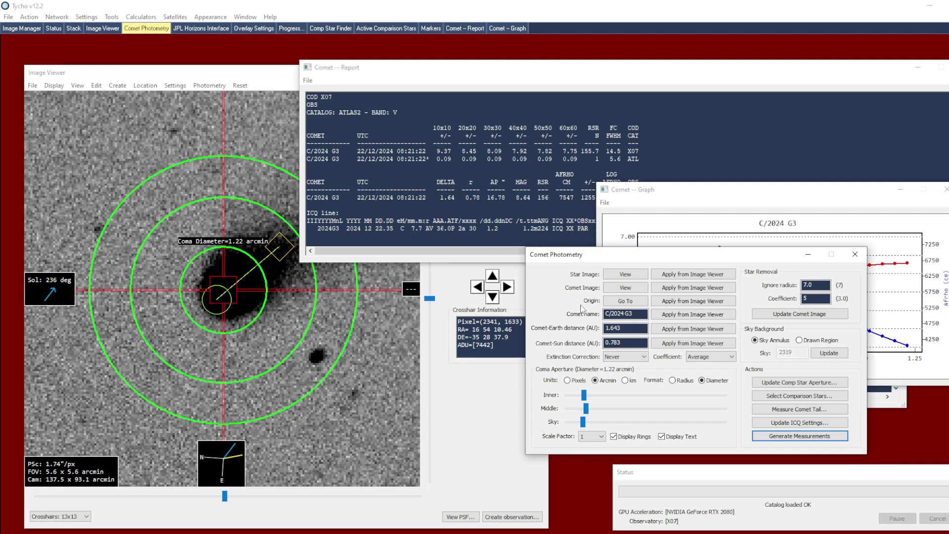
# - Restore extinction correction to Below 10 deg and switch sky background to Drawn Region
pyautogui.click(617, 360)
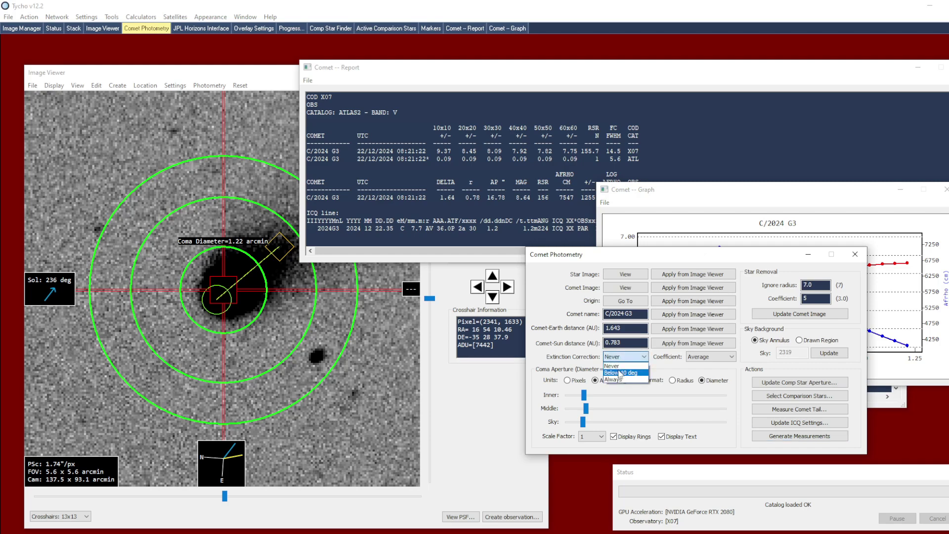
pyautogui.click(620, 370)
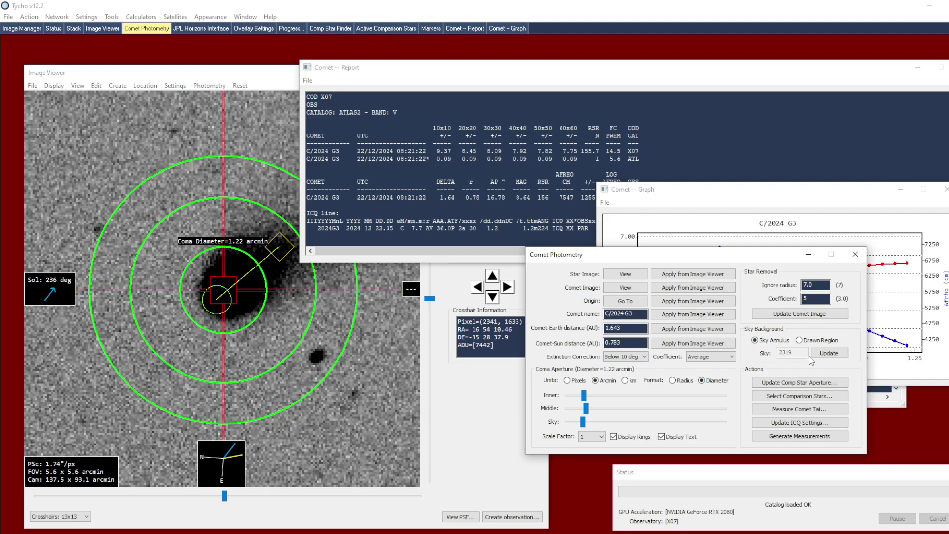
pyautogui.scroll(-2, 260, 312)
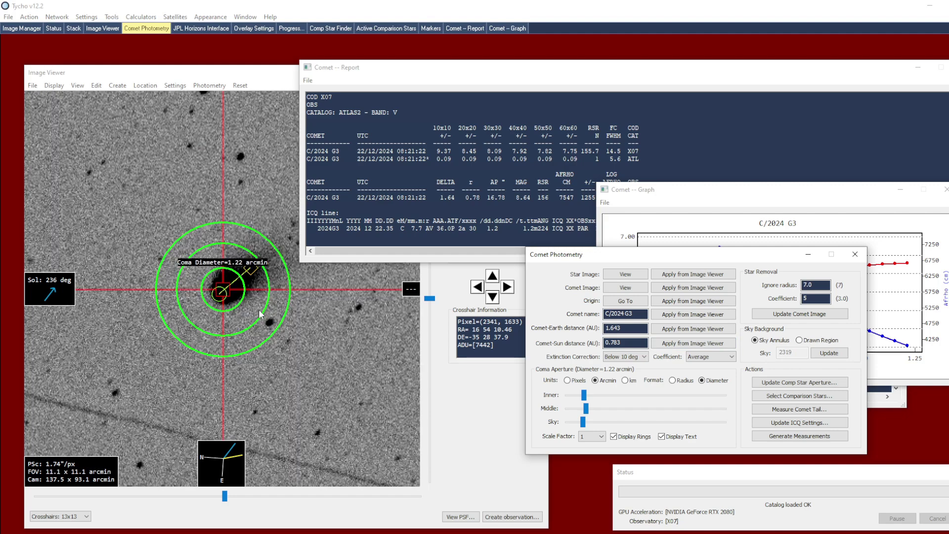
pyautogui.click(810, 341)
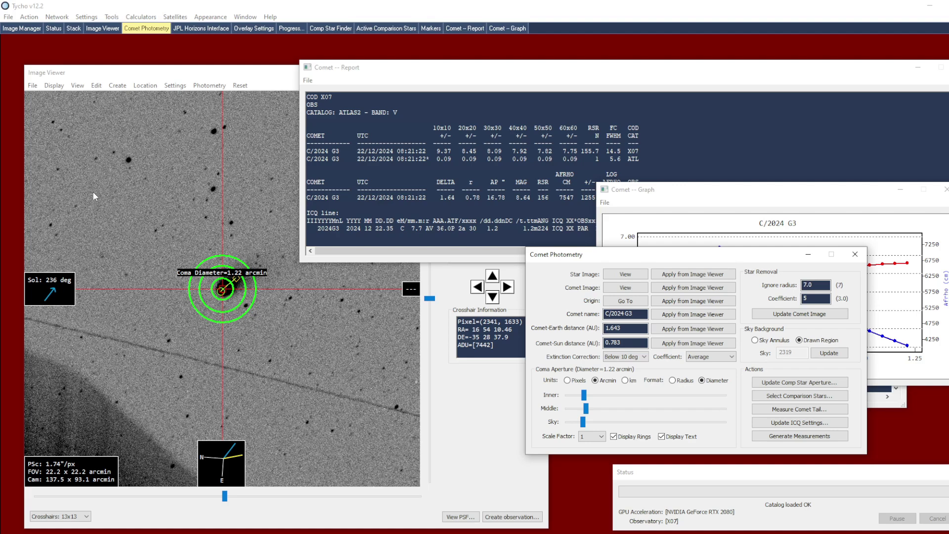
# - Test three drawn sky regions around the comet, updating each time, then revert to Sky Annulus
pyautogui.moveTo(93, 191); pyautogui.dragTo(117, 213)
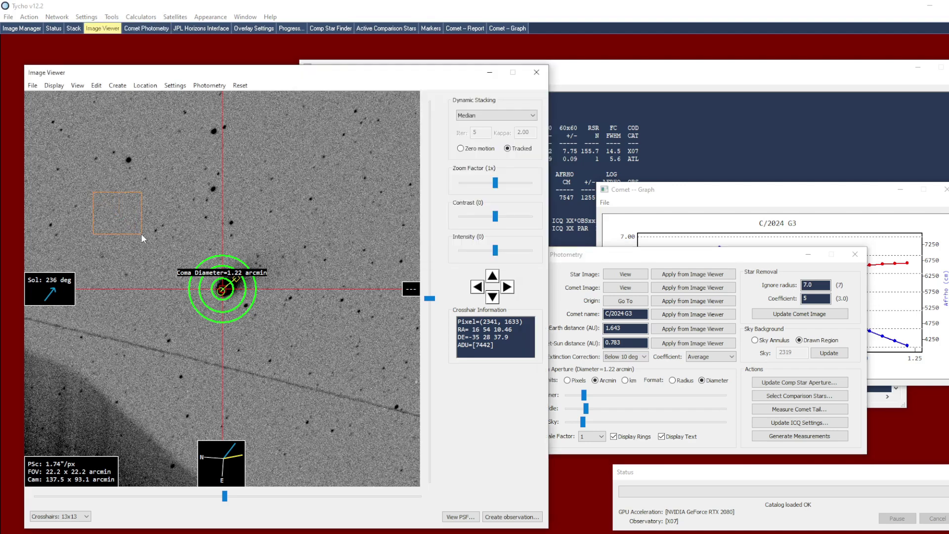
pyautogui.click(828, 353)
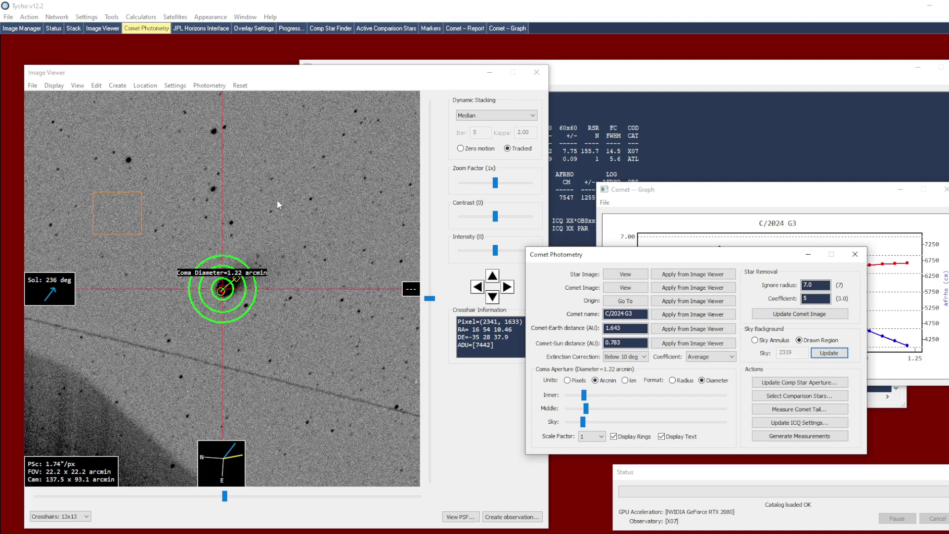
pyautogui.moveTo(247, 170); pyautogui.dragTo(329, 222)
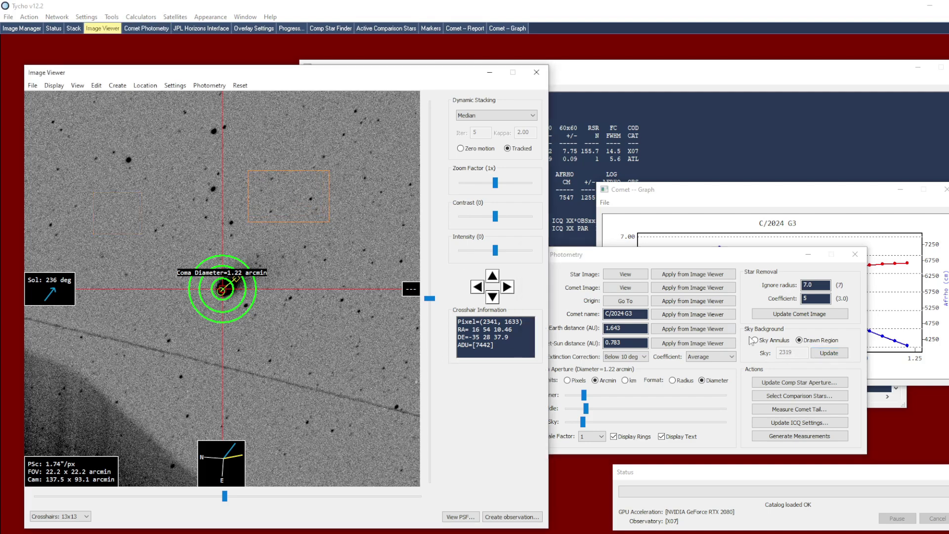
pyautogui.click(826, 352)
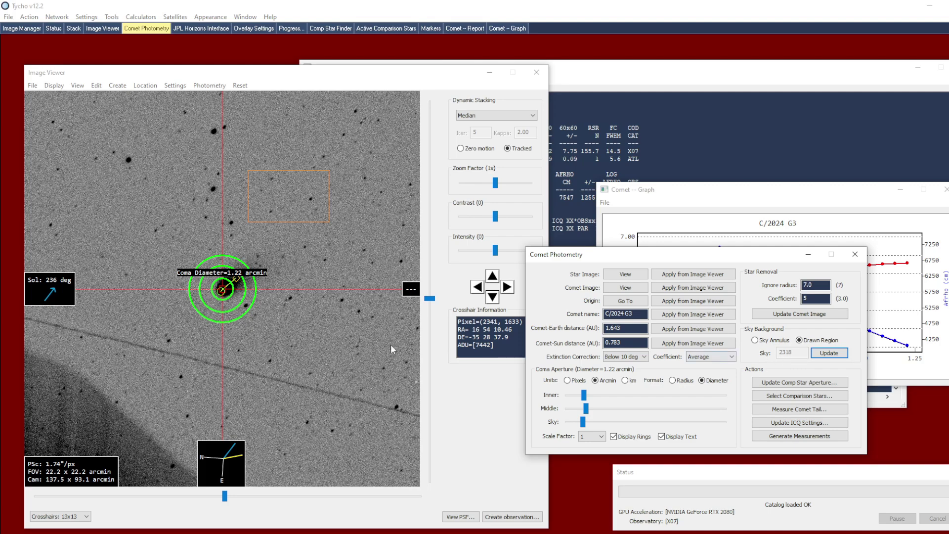
pyautogui.moveTo(109, 269); pyautogui.dragTo(135, 313)
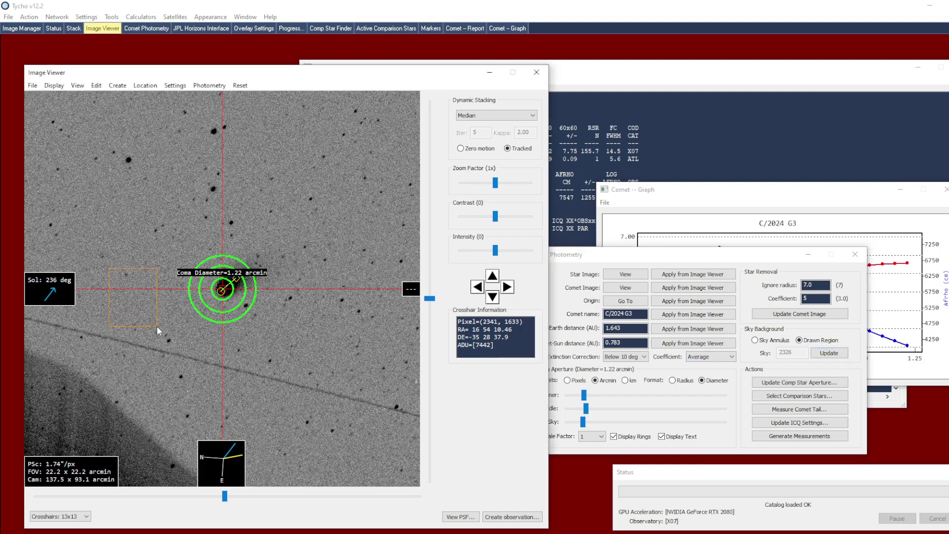
pyautogui.click(829, 353)
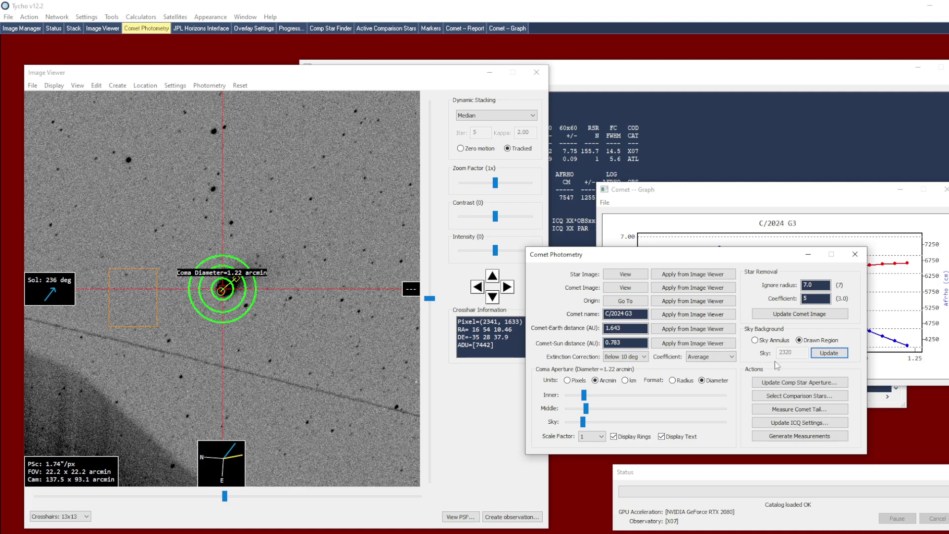
pyautogui.click(755, 340)
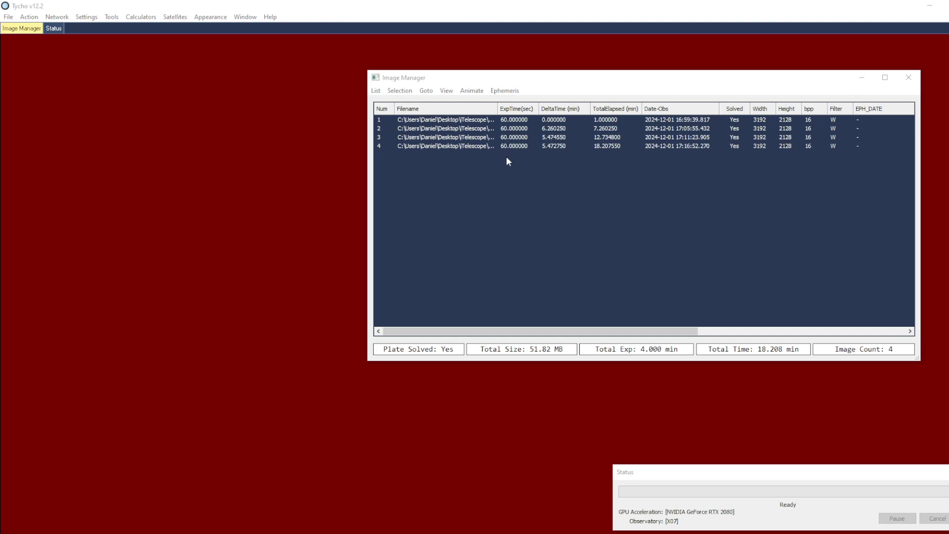
# - View the four new exposures, start Comet Photometry on them, and bring its panel forward
pyautogui.click(33, 18)
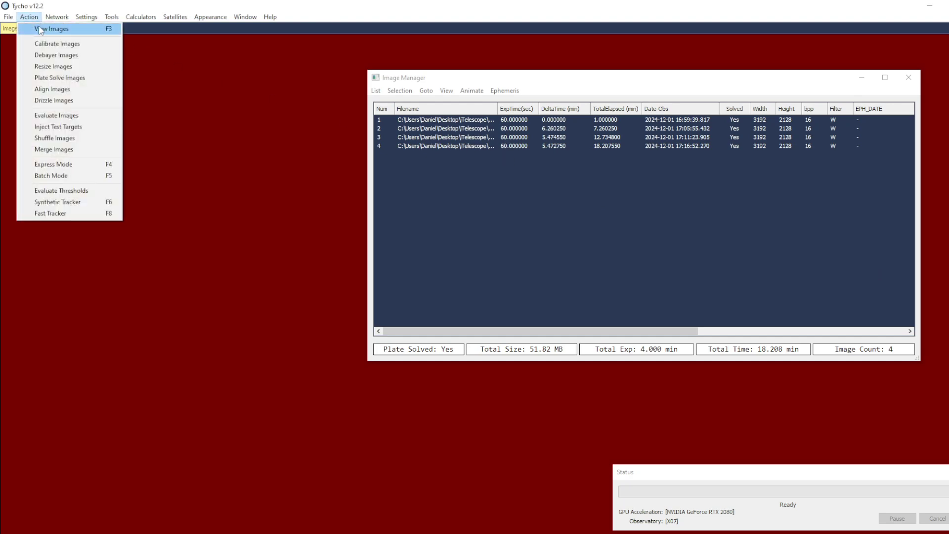
pyautogui.click(89, 32)
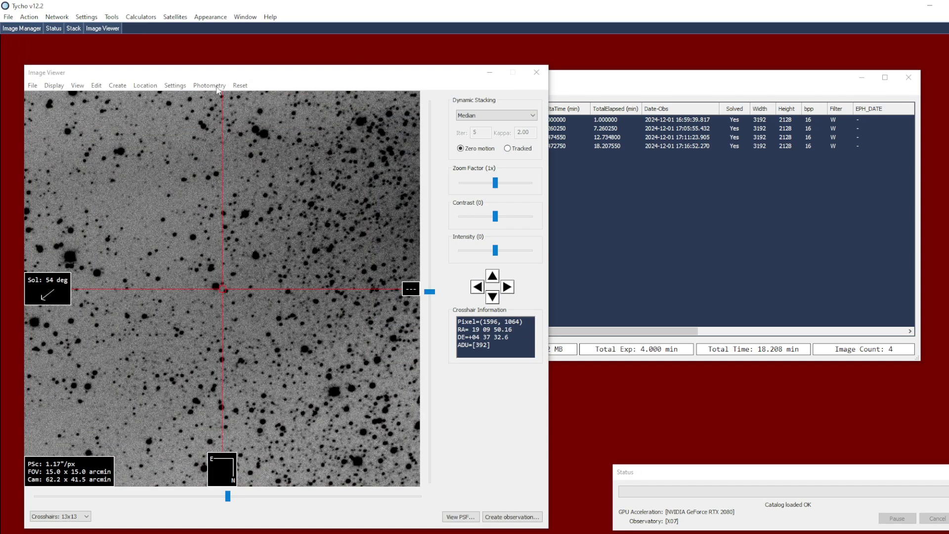
pyautogui.click(218, 89)
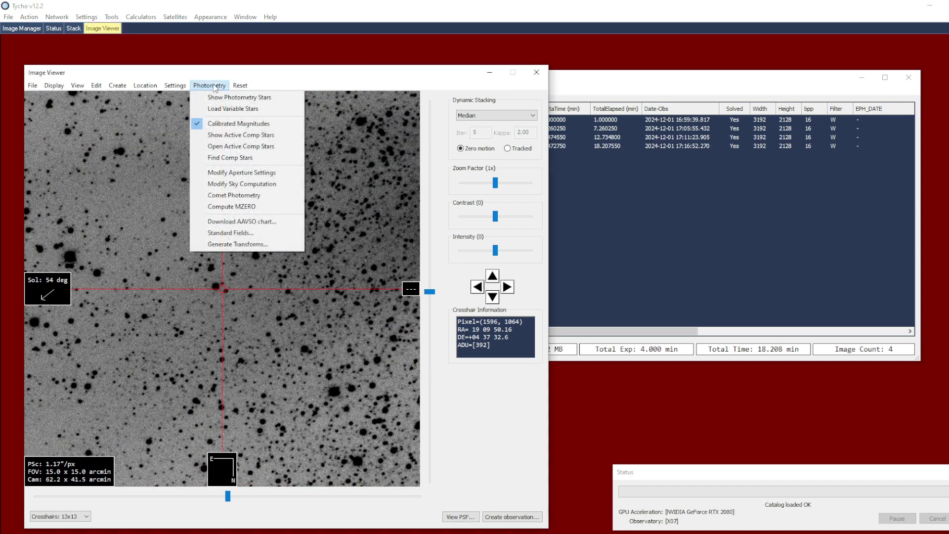
pyautogui.click(270, 199)
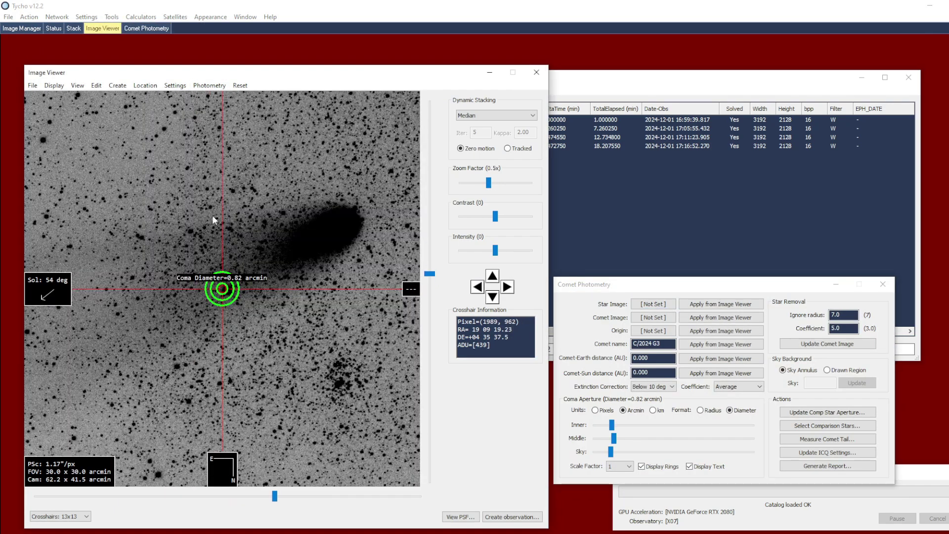
pyautogui.moveTo(213, 218); pyautogui.dragTo(267, 200)
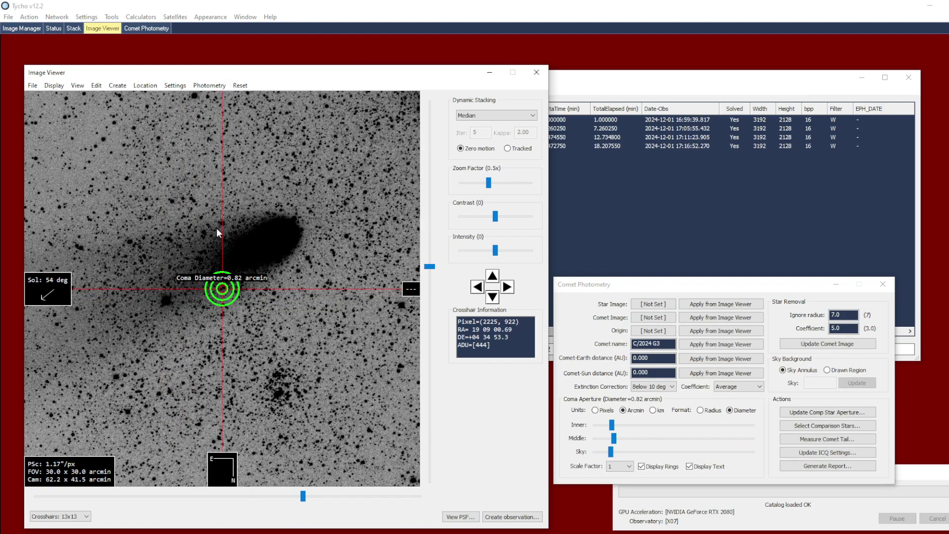
pyautogui.moveTo(573, 285); pyautogui.dragTo(580, 295)
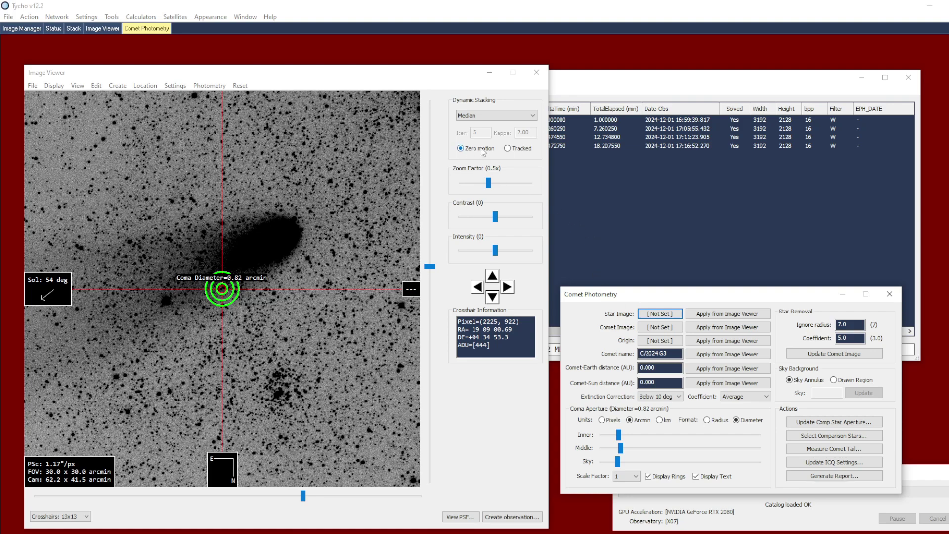
pyautogui.click(472, 116)
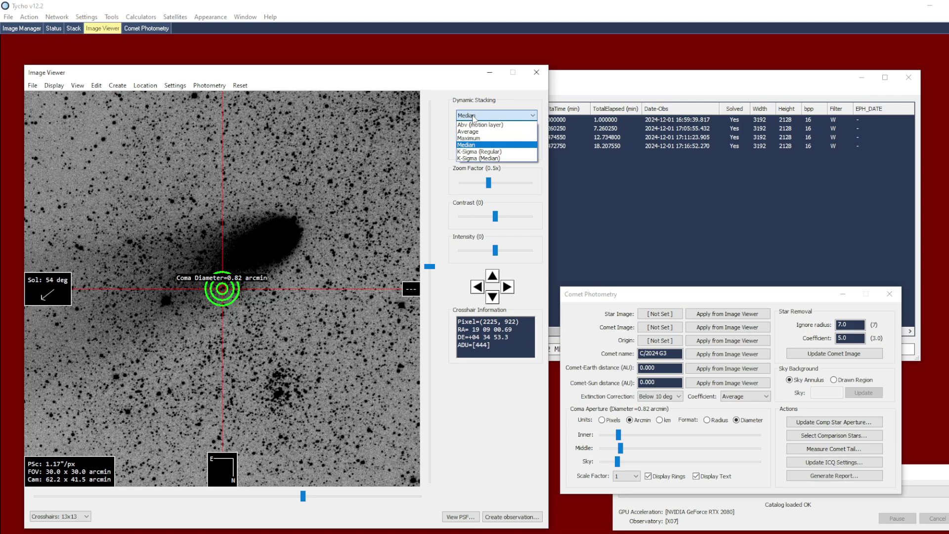
# - Median-stack all four exposures and apply the stack as the Comet Photometry star image
pyautogui.click(475, 146)
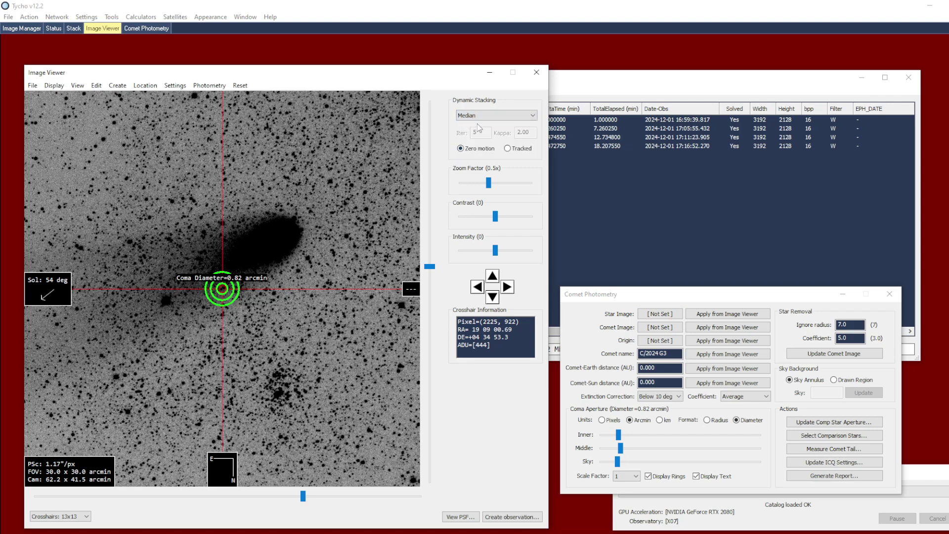
pyautogui.moveTo(581, 79); pyautogui.dragTo(781, 79)
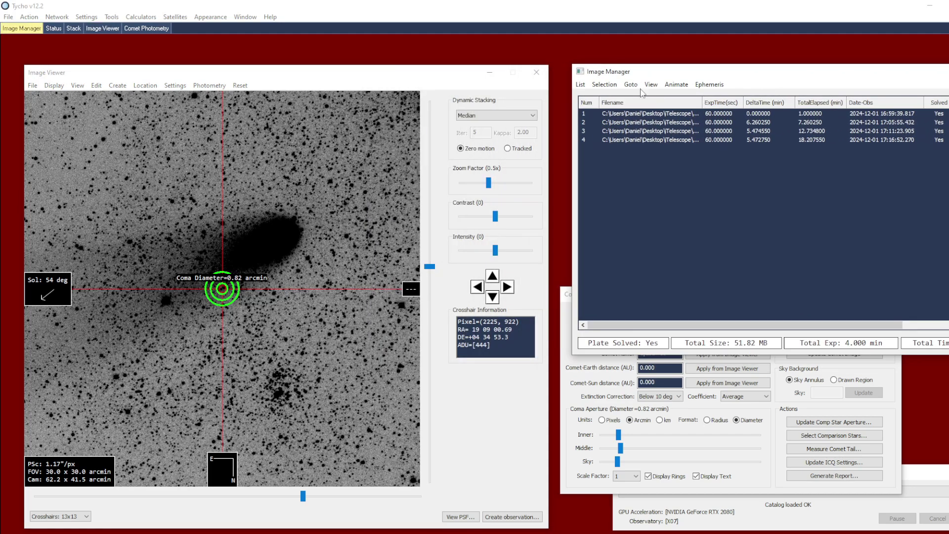
pyautogui.click(599, 86)
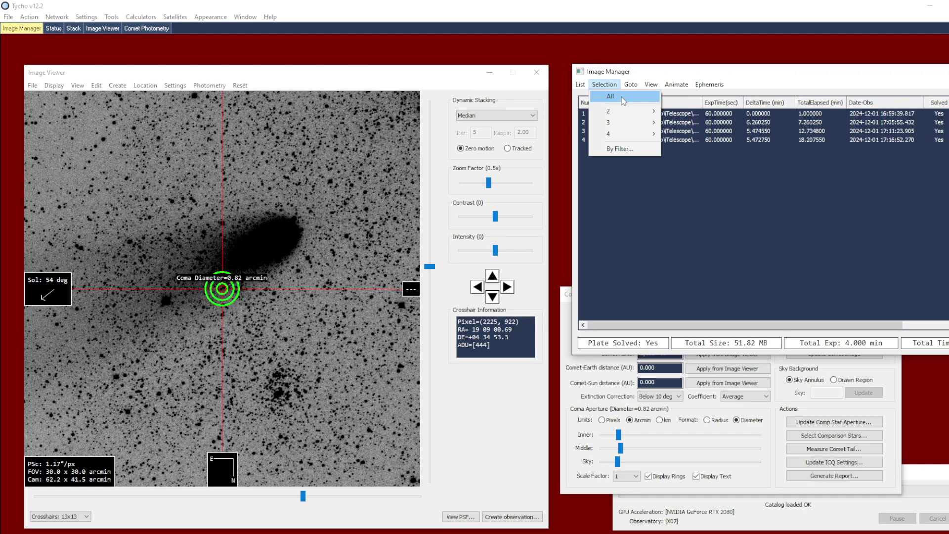
pyautogui.click(610, 97)
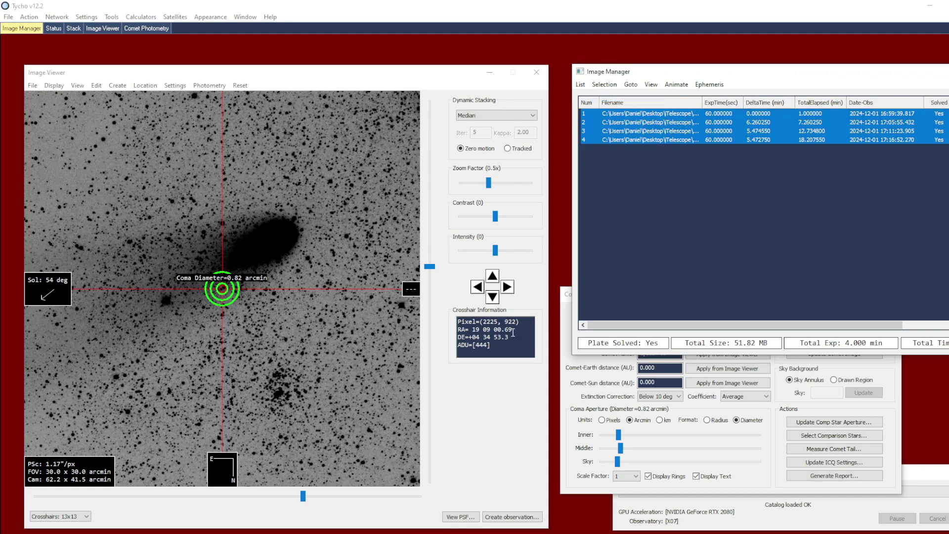
pyautogui.click(565, 364)
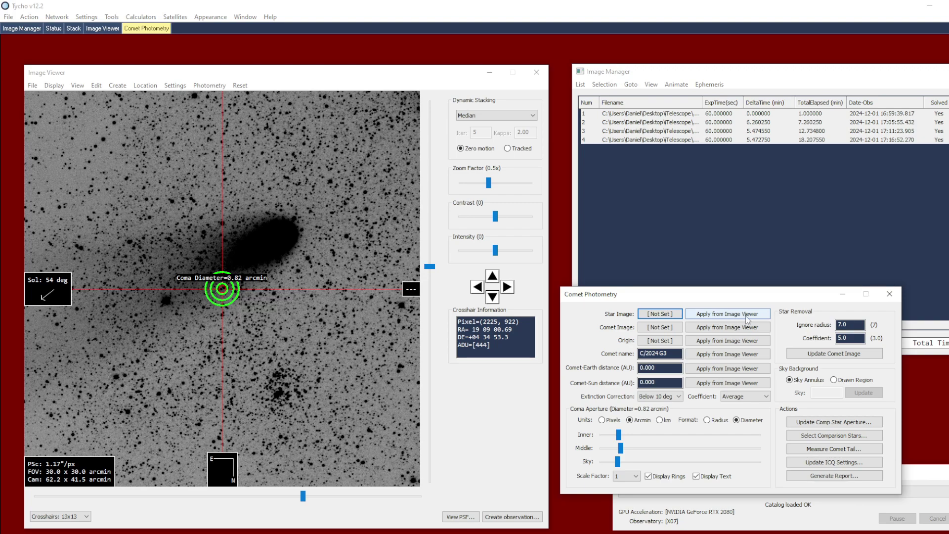
pyautogui.click(727, 316)
# - In exposure 1, zoom in, lower contrast, and place Marker 1 on the comet nucleus
pyautogui.click(590, 114)
pyautogui.moveTo(345, 211); pyautogui.dragTo(293, 265)
pyautogui.scroll(2, 313, 260)
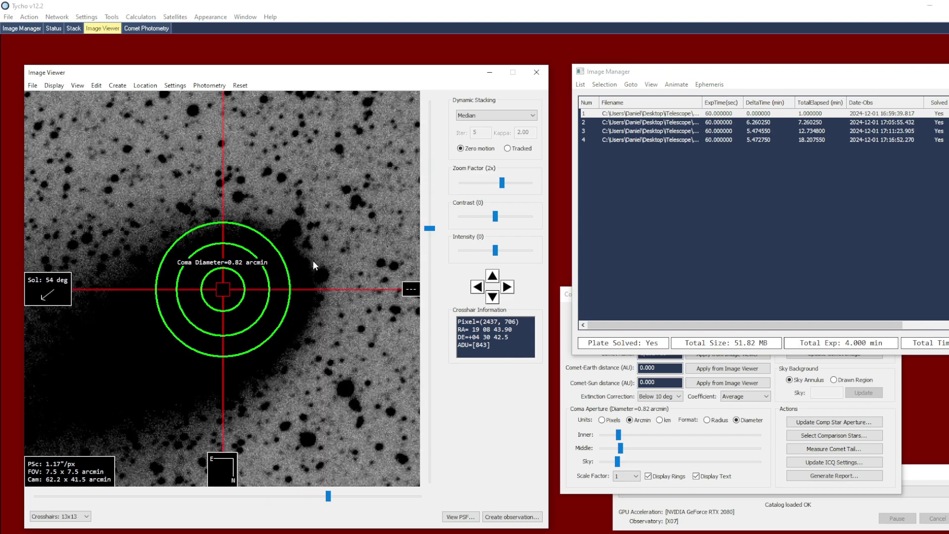
pyautogui.moveTo(495, 216); pyautogui.dragTo(465, 217)
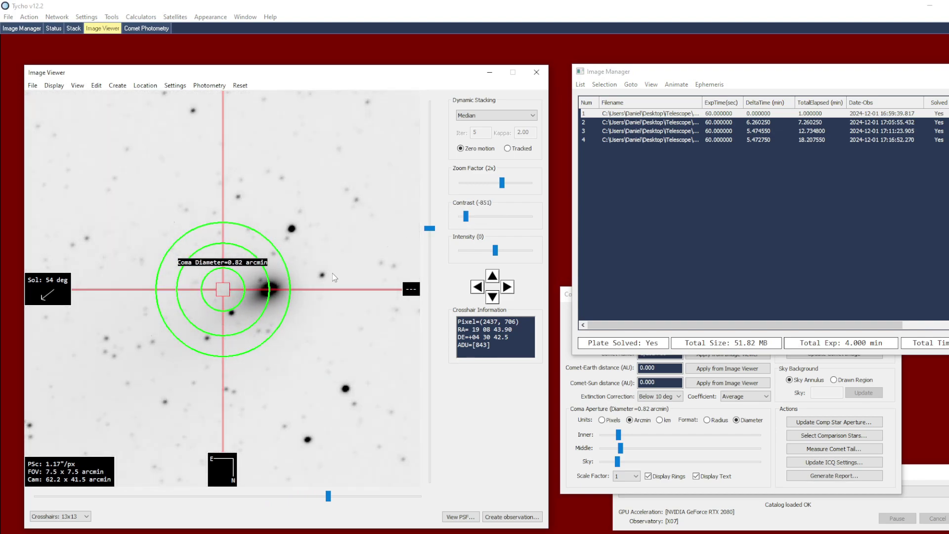
pyautogui.click(271, 292)
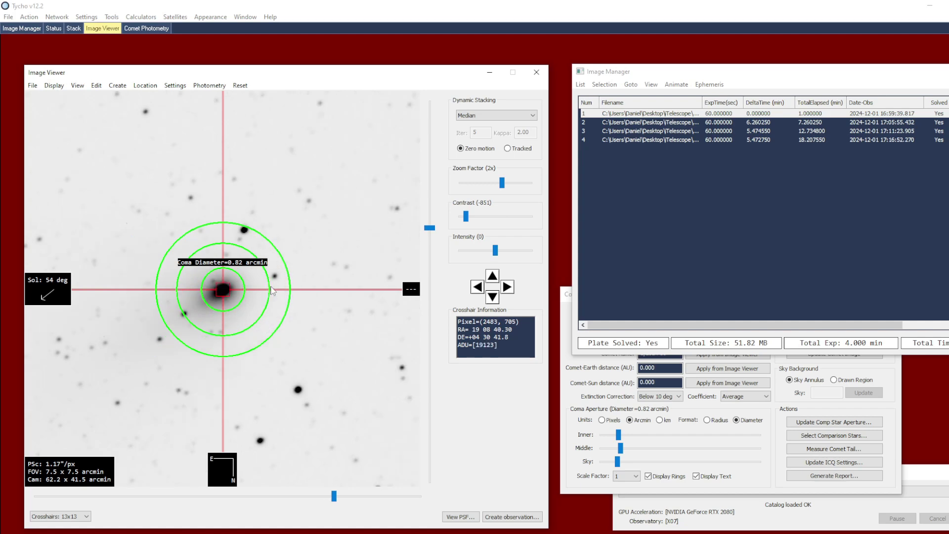
pyautogui.rightClick(307, 243)
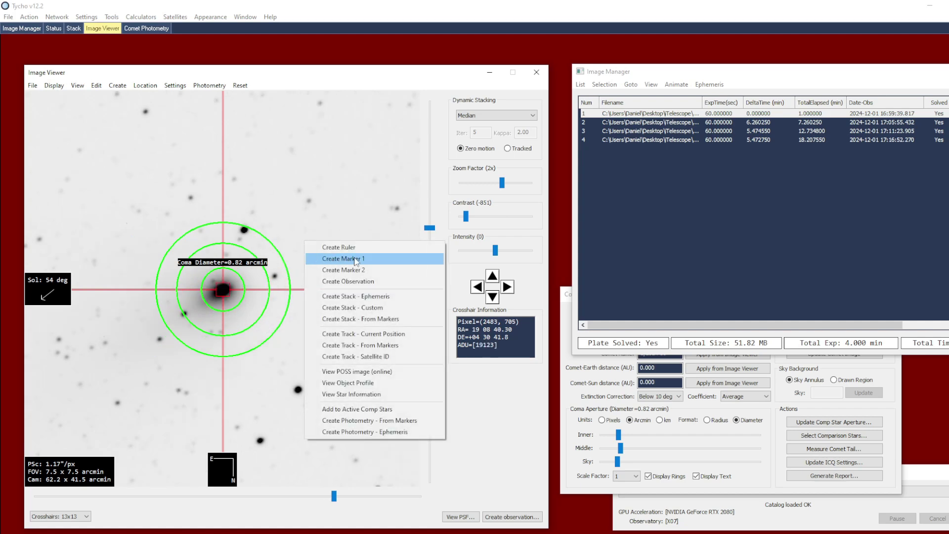
pyautogui.click(378, 260)
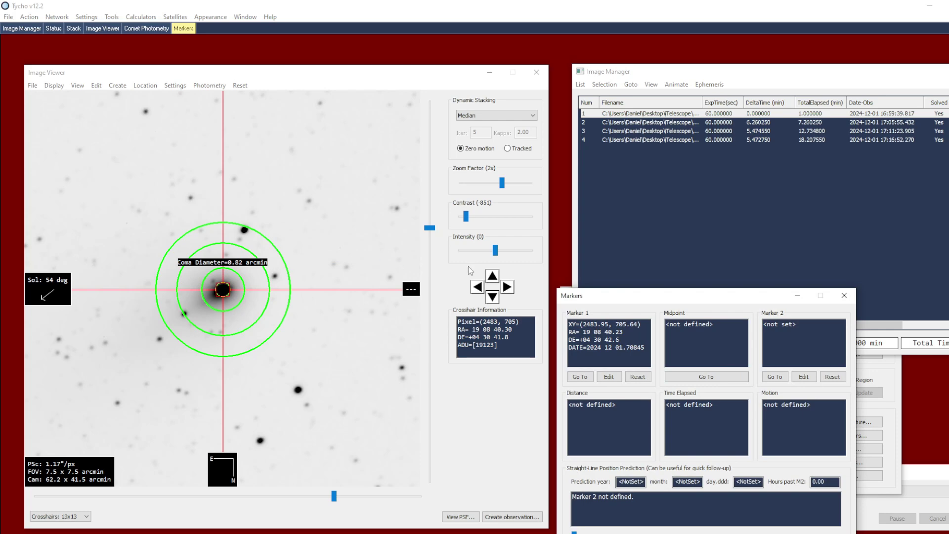
pyautogui.moveTo(761, 302); pyautogui.dragTo(874, 306)
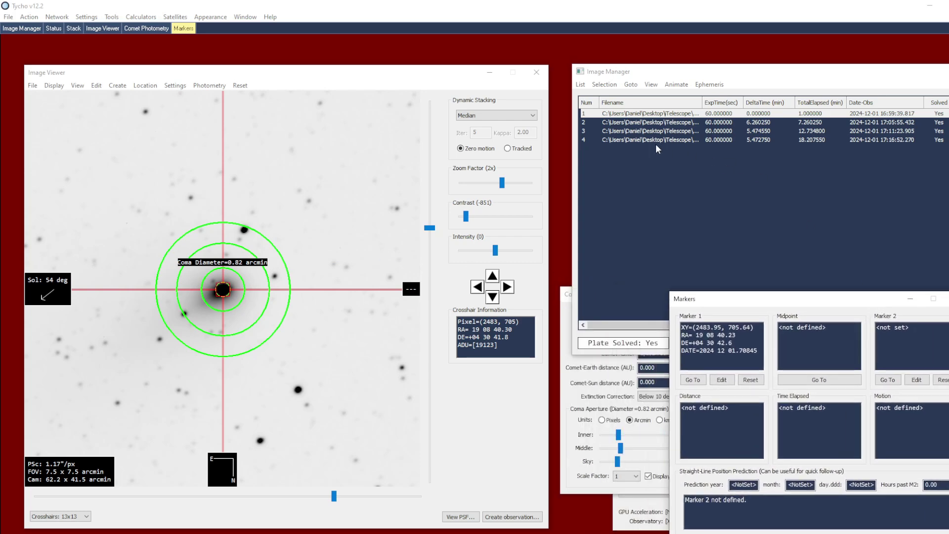
# - Place Marker 2 on the nucleus in exposure 4, measuring 0.84″/min comet motion
pyautogui.click(622, 140)
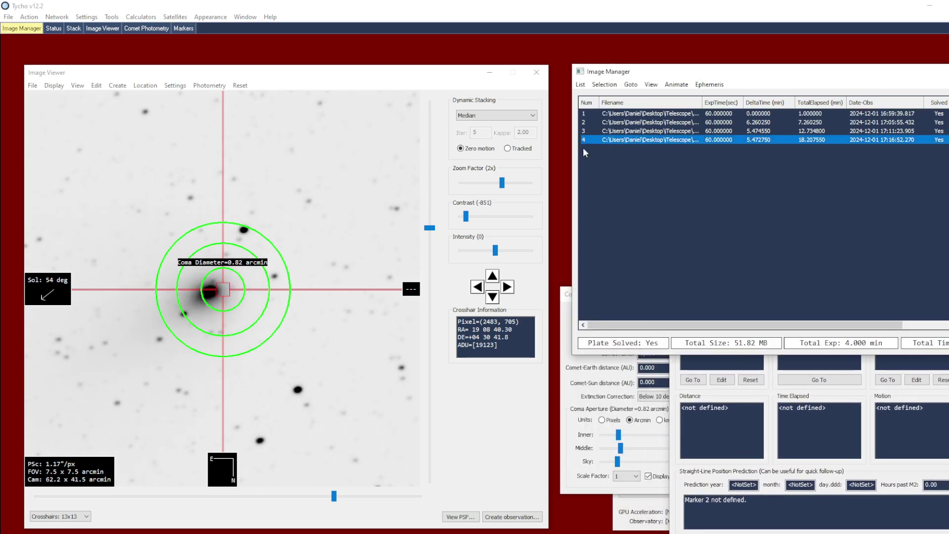
pyautogui.click(212, 290)
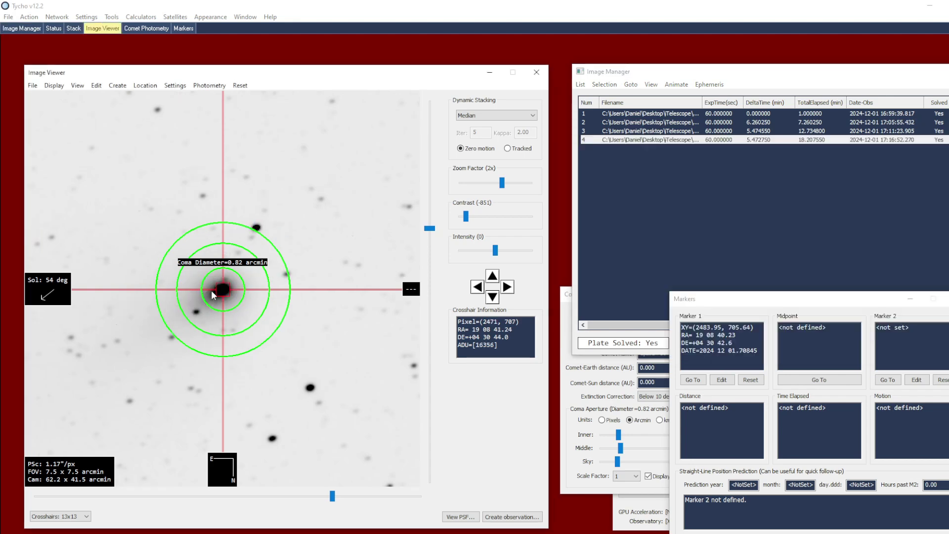
pyautogui.rightClick(259, 280)
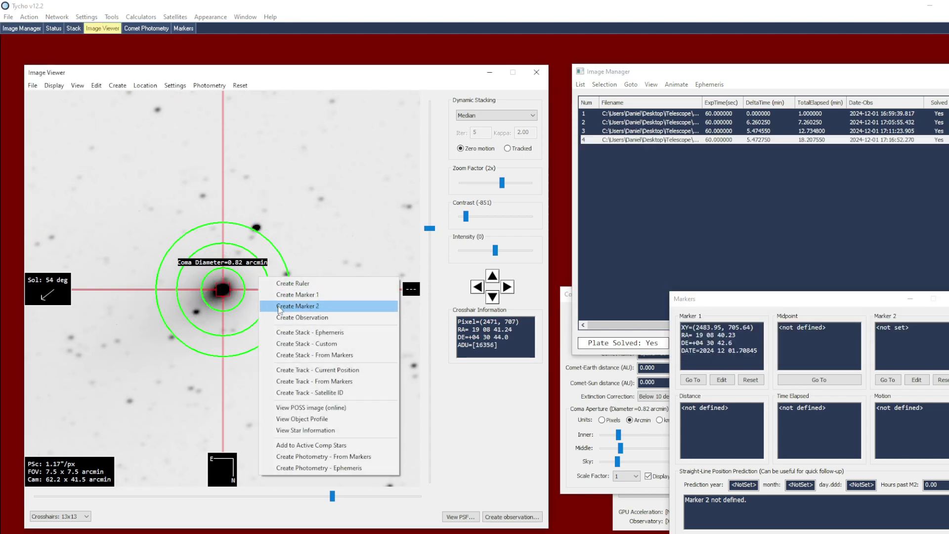
pyautogui.click(322, 307)
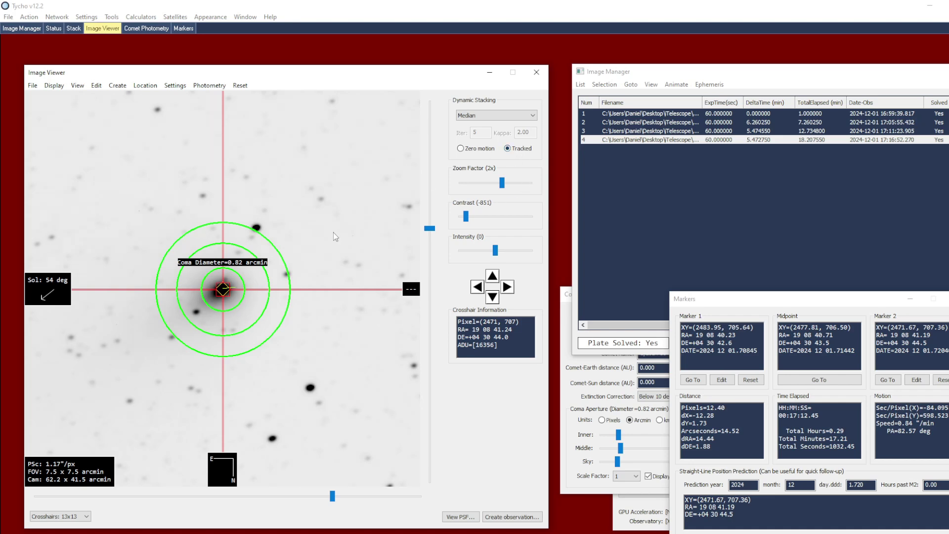
# - Create a comet-tracked stack from the markers at 4x zoom and apply it as the comet image
pyautogui.rightClick(300, 236)
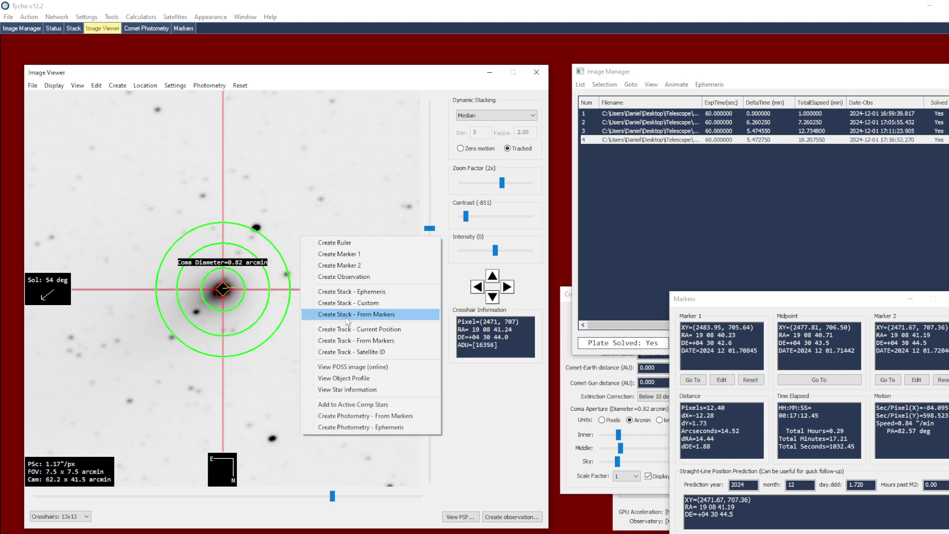
pyautogui.click(402, 314)
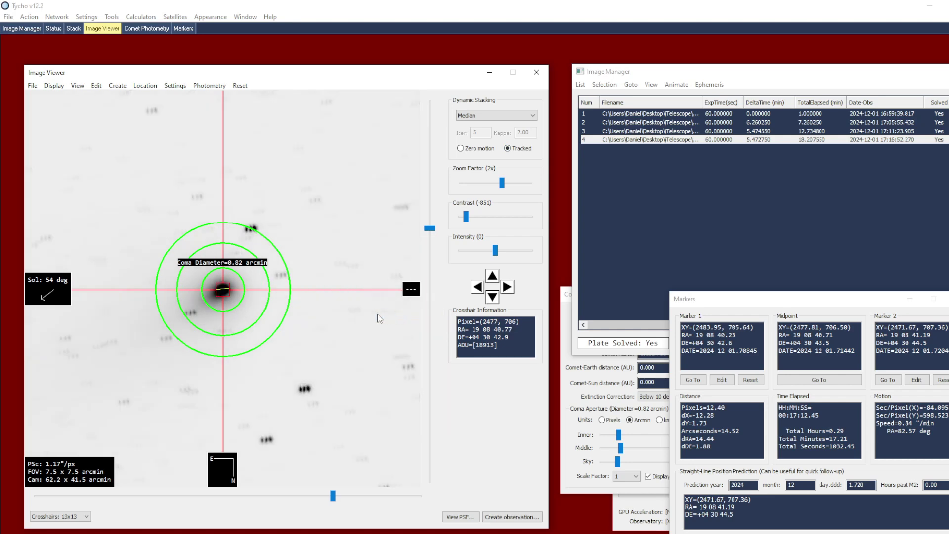
pyautogui.scroll(1, 280, 313)
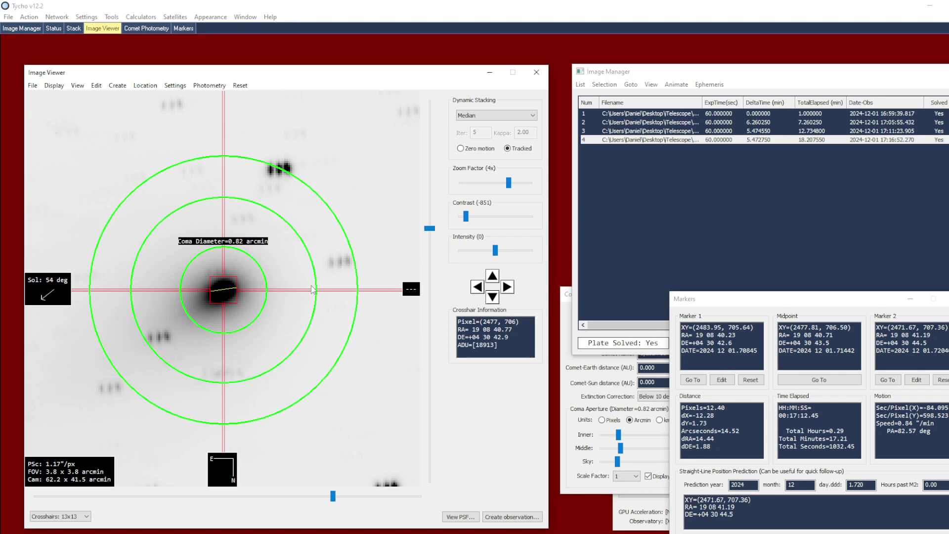
pyautogui.click(562, 351)
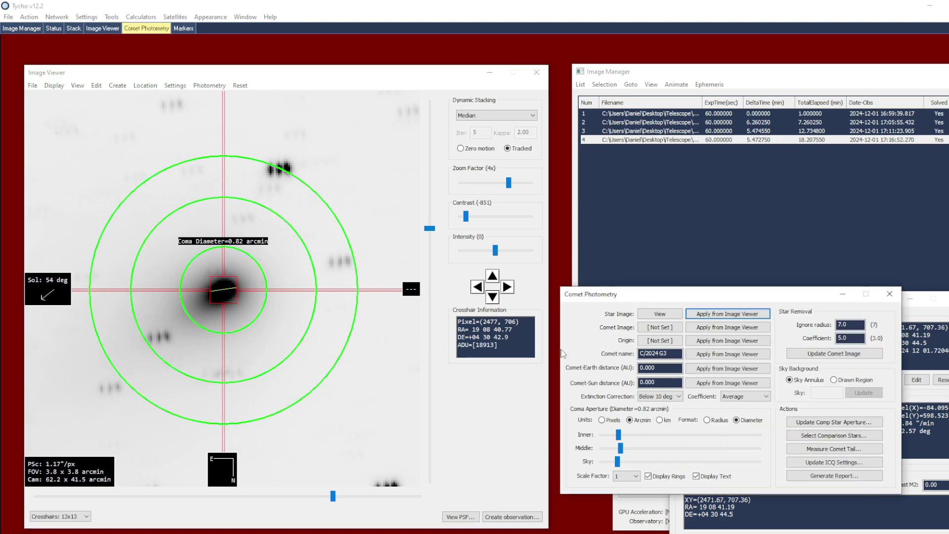
pyautogui.click(730, 329)
# - Zoom out to 2x, reset display contrast to 0, and reposition the Comet Photometry panel
pyautogui.scroll(-1, 322, 302)
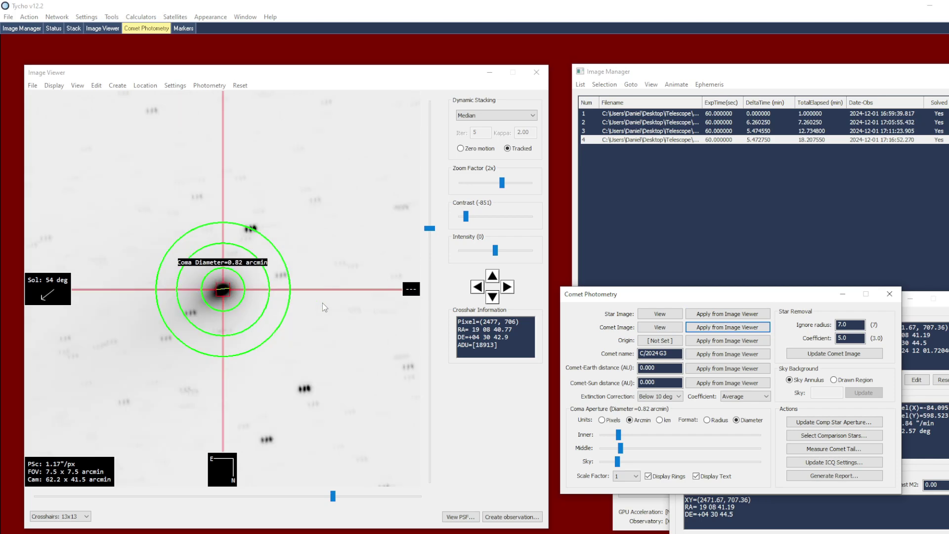
pyautogui.doubleClick(466, 216)
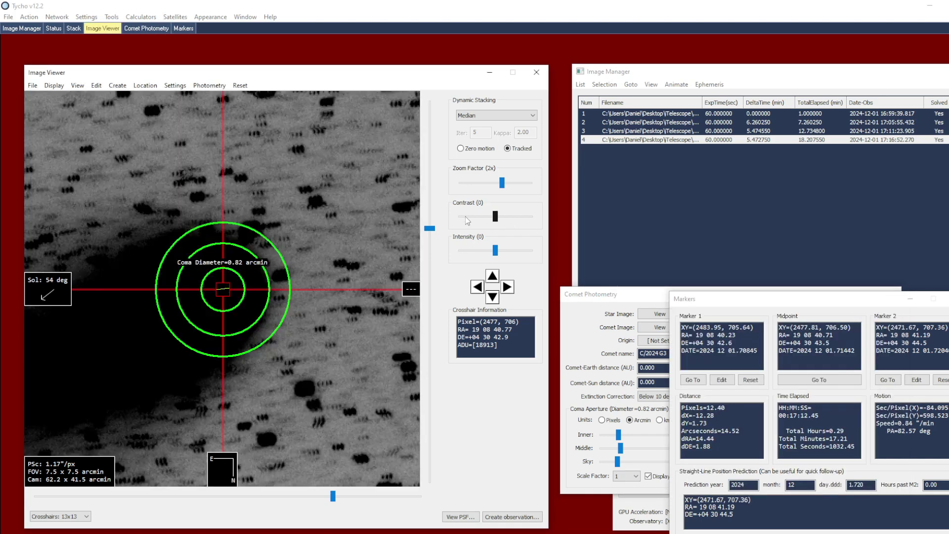
pyautogui.moveTo(601, 296); pyautogui.dragTo(582, 287)
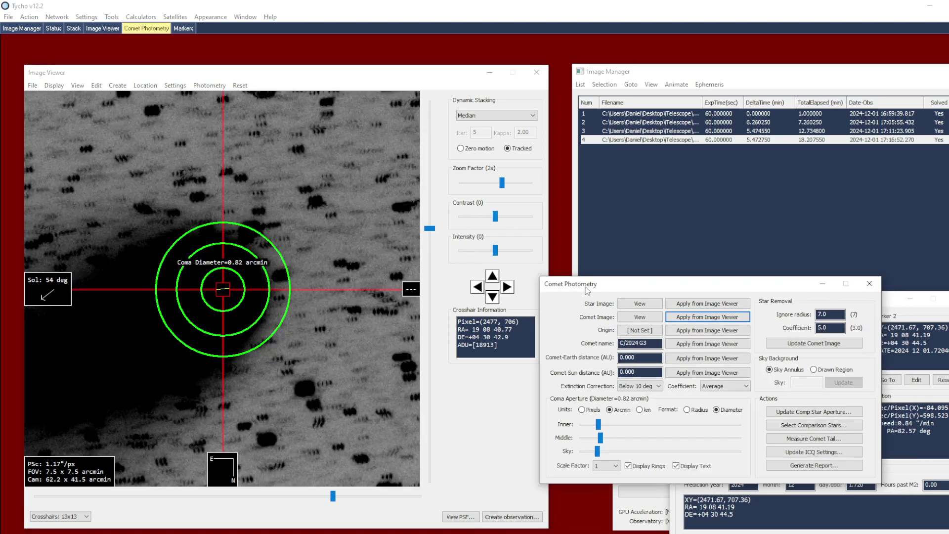
pyautogui.moveTo(655, 291); pyautogui.dragTo(675, 276)
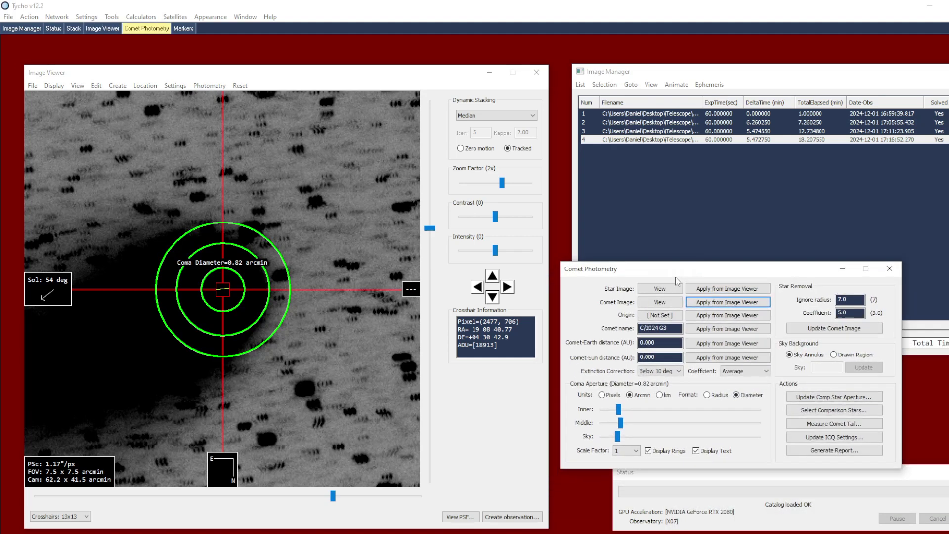